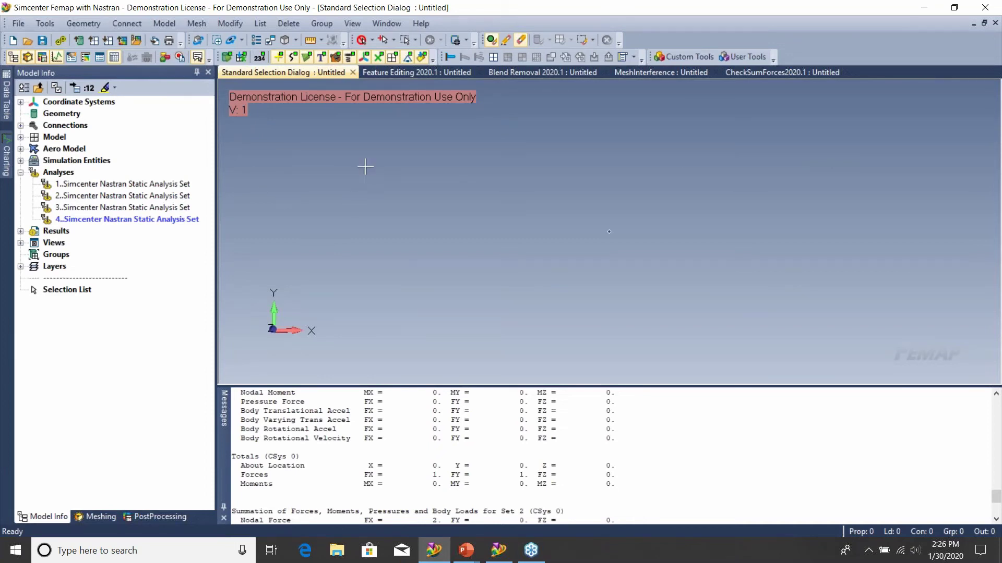
# Step: Open the Analysis Set Manager's deletion selection and mark all four Simcenter Nastran Static Analysis Sets
pyautogui.rightClick(93, 220)
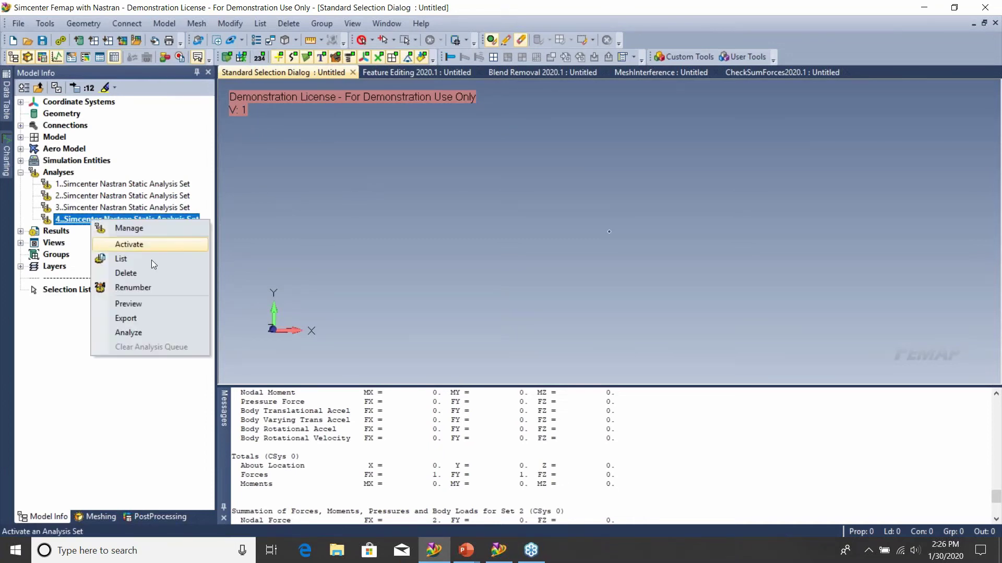
pyautogui.click(140, 231)
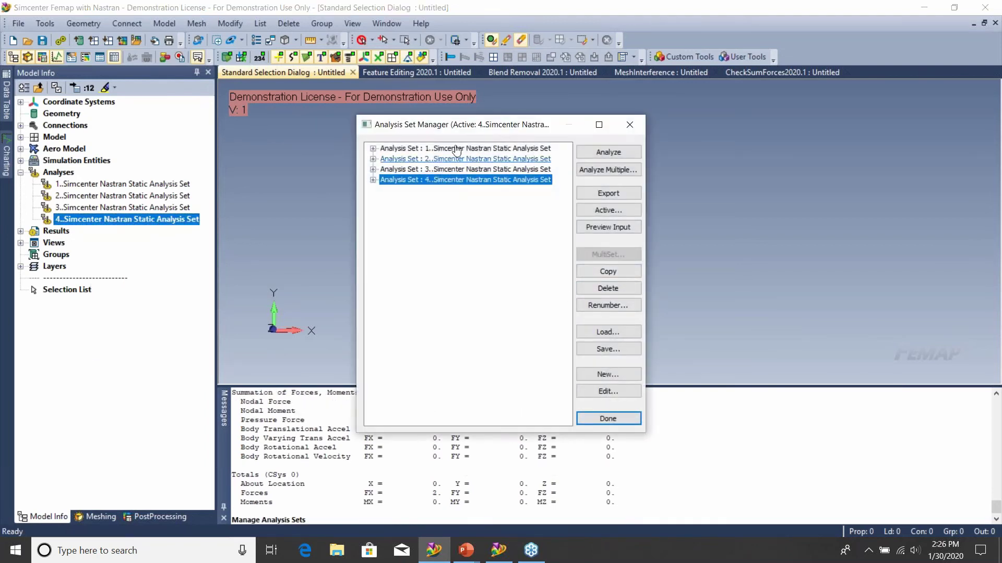
pyautogui.click(601, 287)
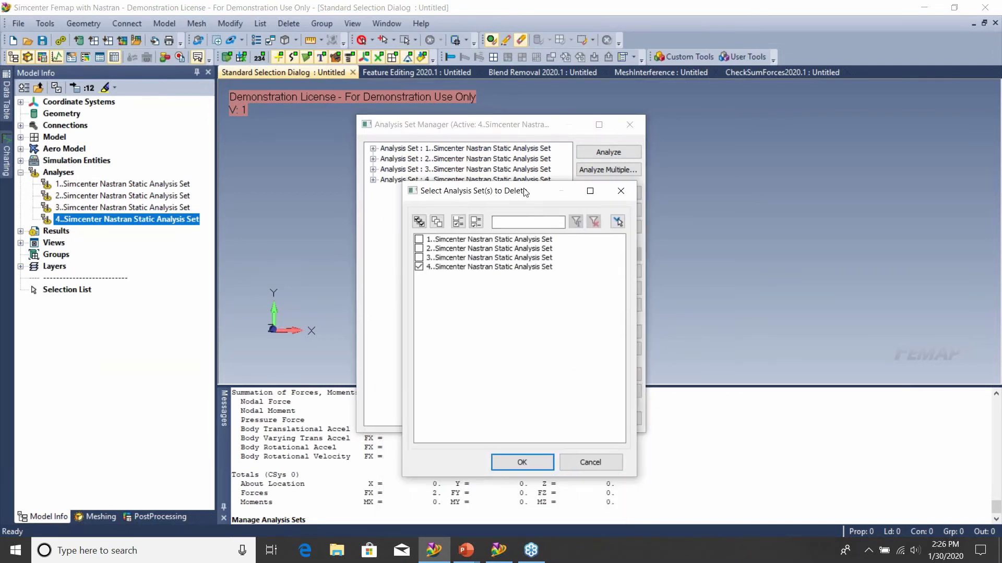
pyautogui.moveTo(525, 192); pyautogui.dragTo(448, 207)
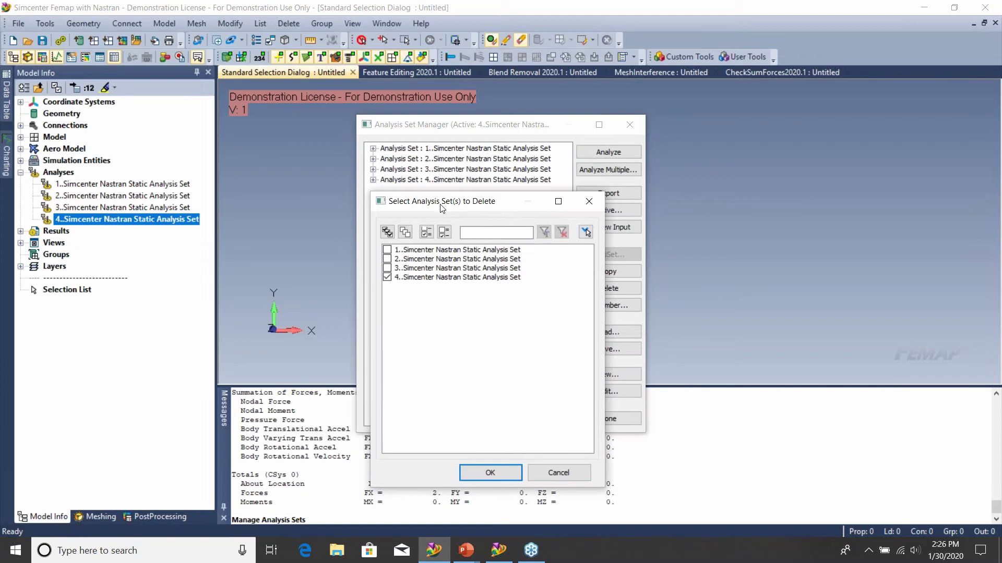
pyautogui.click(387, 251)
pyautogui.click(387, 260)
# Step: Select analysis sets 1, 2 and 4 by ID through the standard entity selection dialog for the deletion list
pyautogui.click(586, 231)
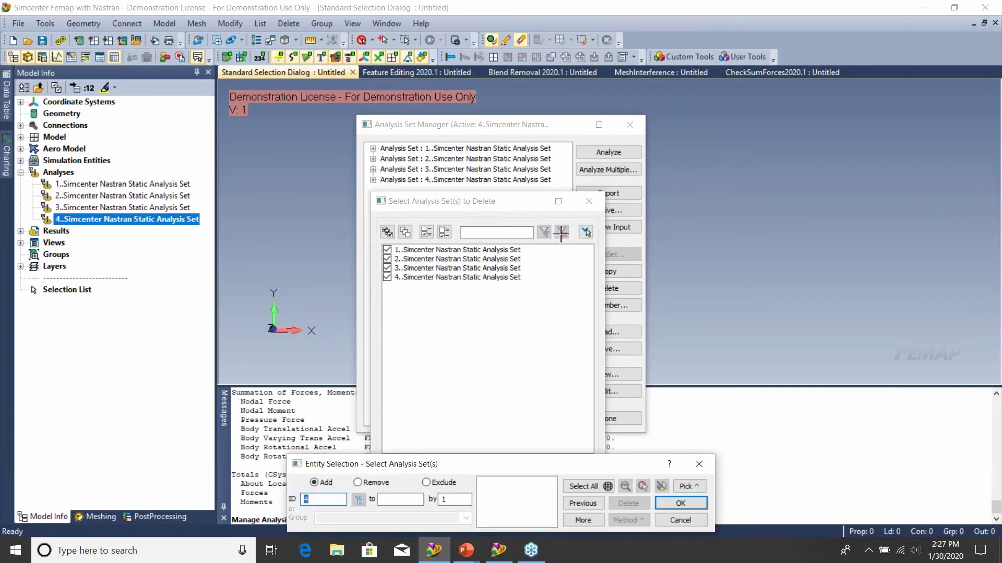
pyautogui.moveTo(509, 466); pyautogui.dragTo(503, 400)
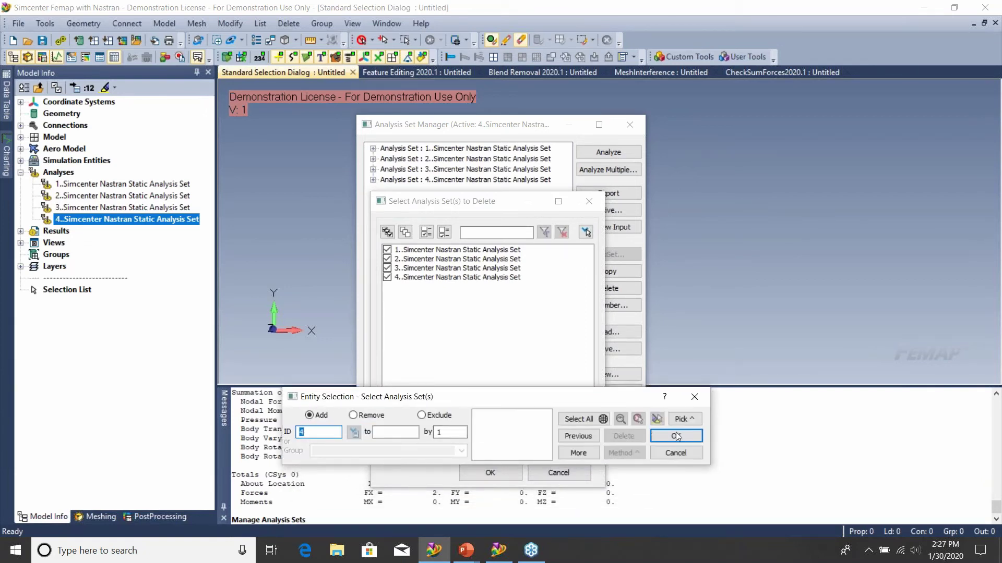
pyautogui.click(686, 421)
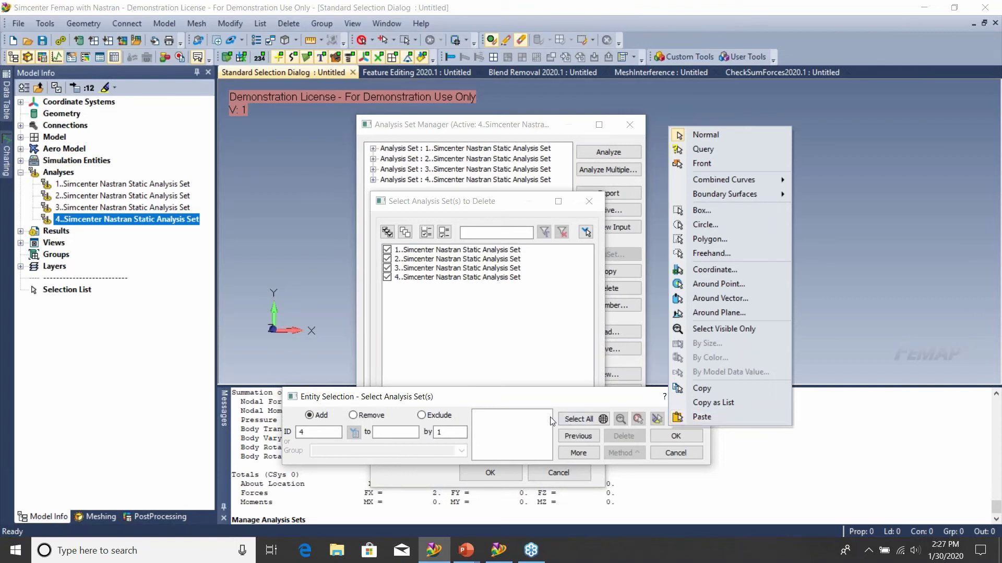
pyautogui.moveTo(568, 402); pyautogui.dragTo(486, 404)
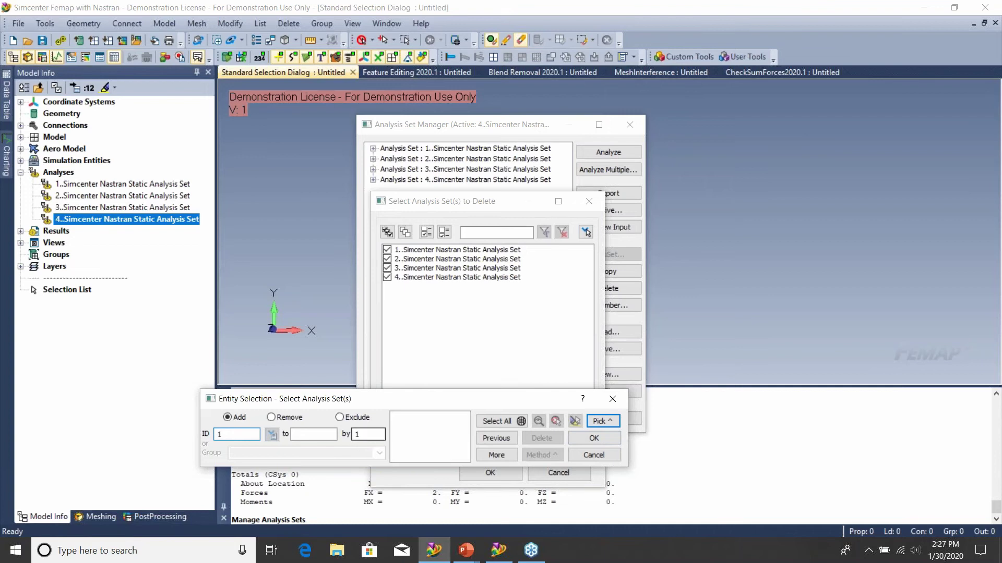
pyautogui.click(499, 453)
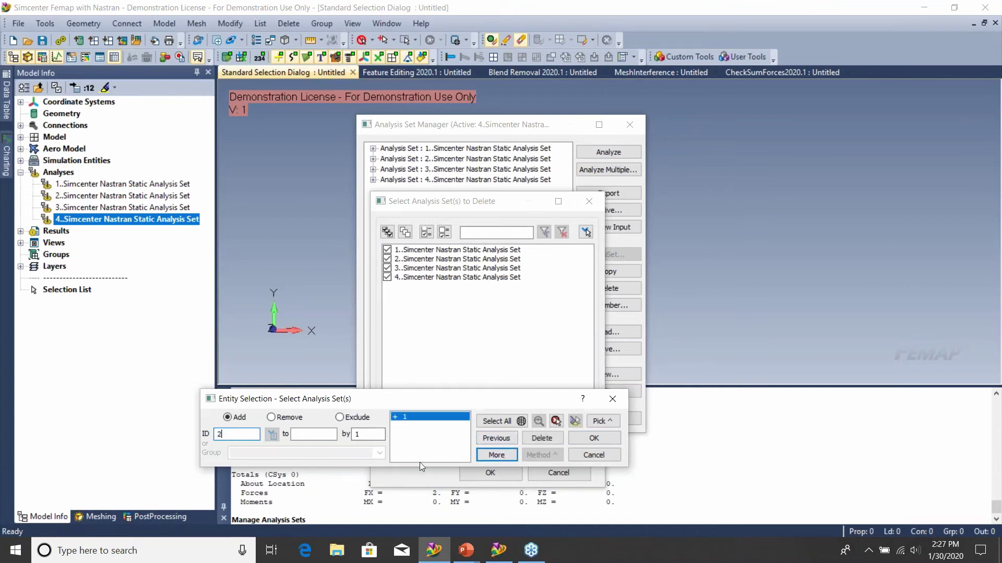
pyautogui.click(500, 454)
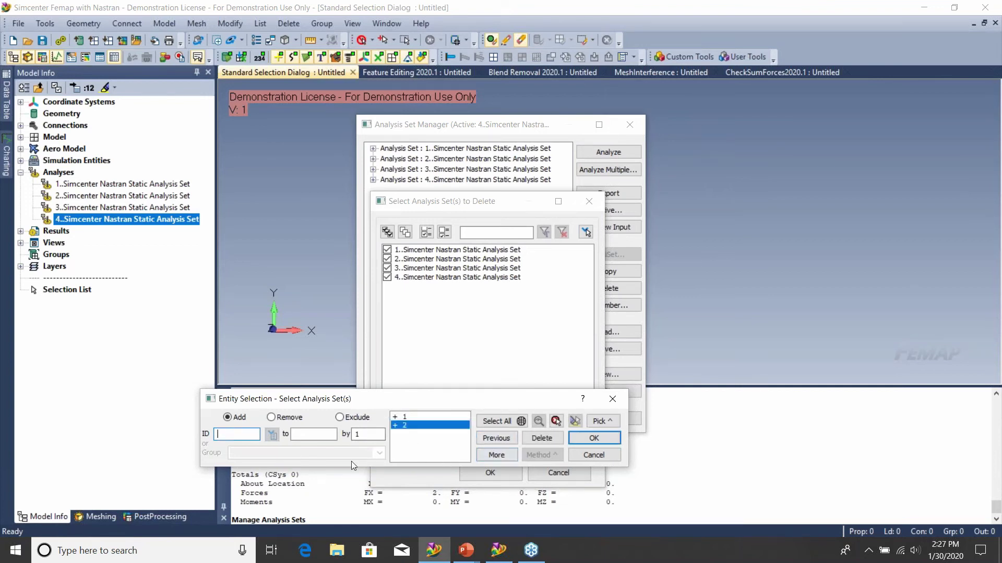
pyautogui.write('4')
pyautogui.click(504, 455)
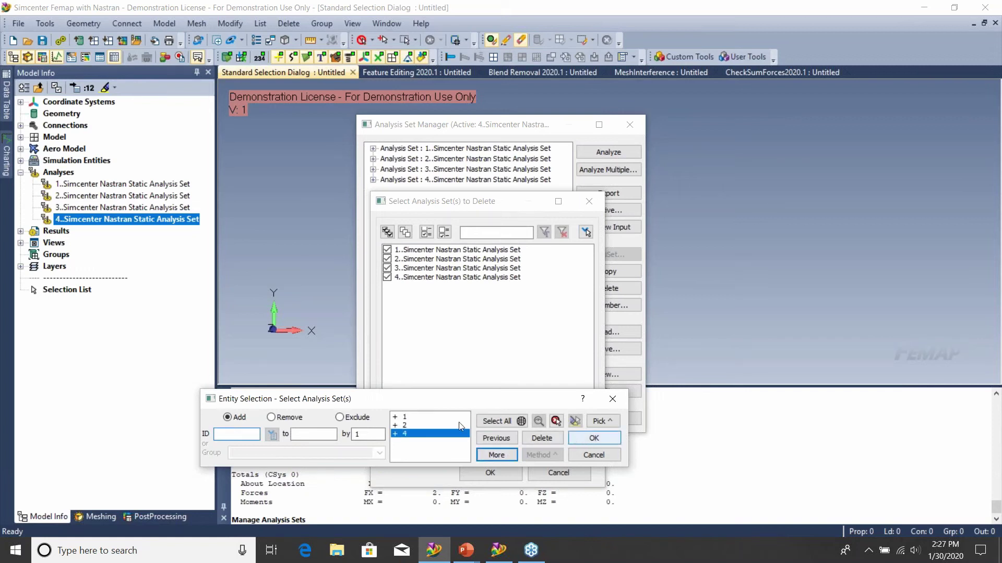
pyautogui.click(596, 440)
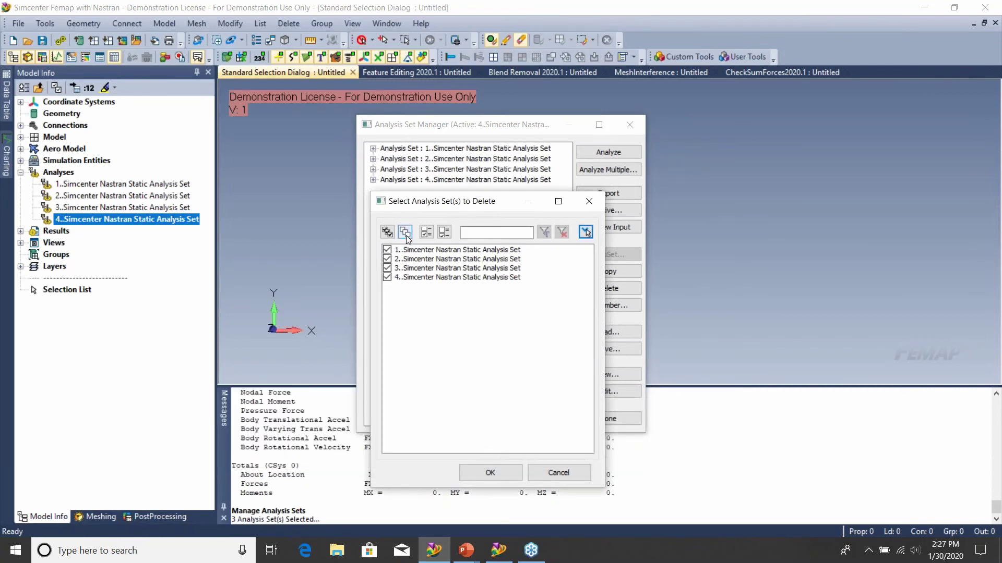
# Step: Clear the marked sets and reapply the previous selection of sets 1, 2 and 4, leaving the manager without deleting
pyautogui.click(405, 232)
pyautogui.click(586, 232)
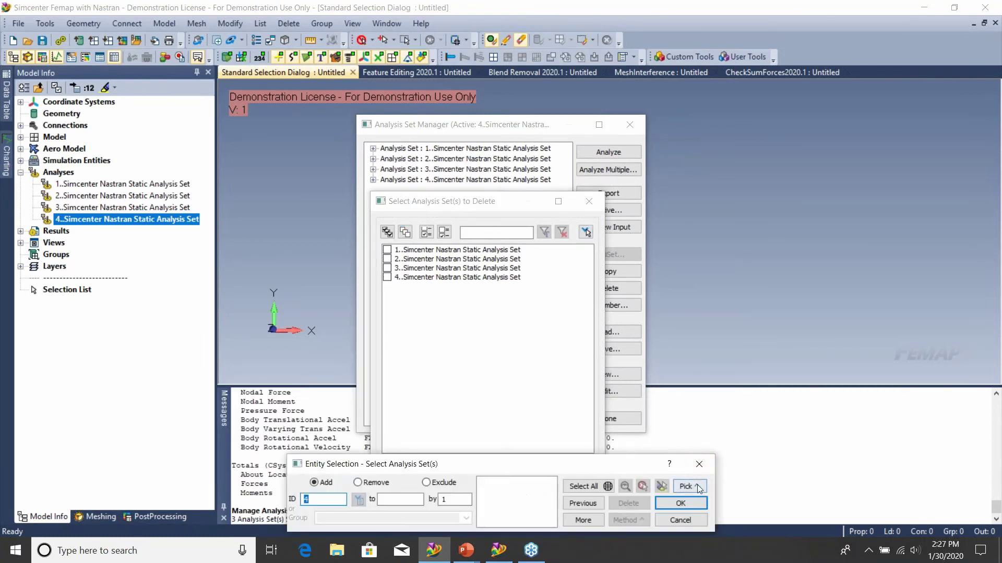
pyautogui.click(581, 504)
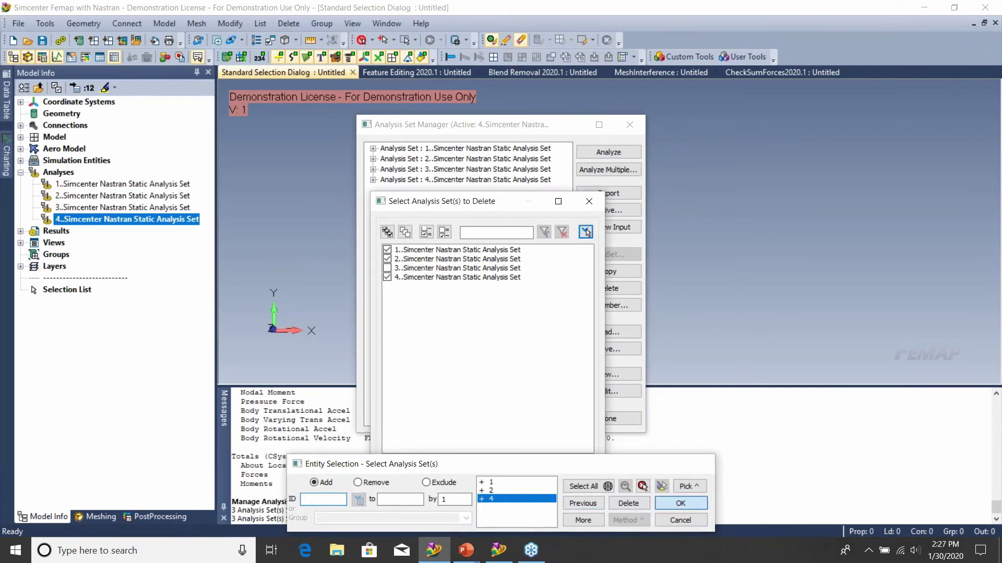
pyautogui.click(680, 503)
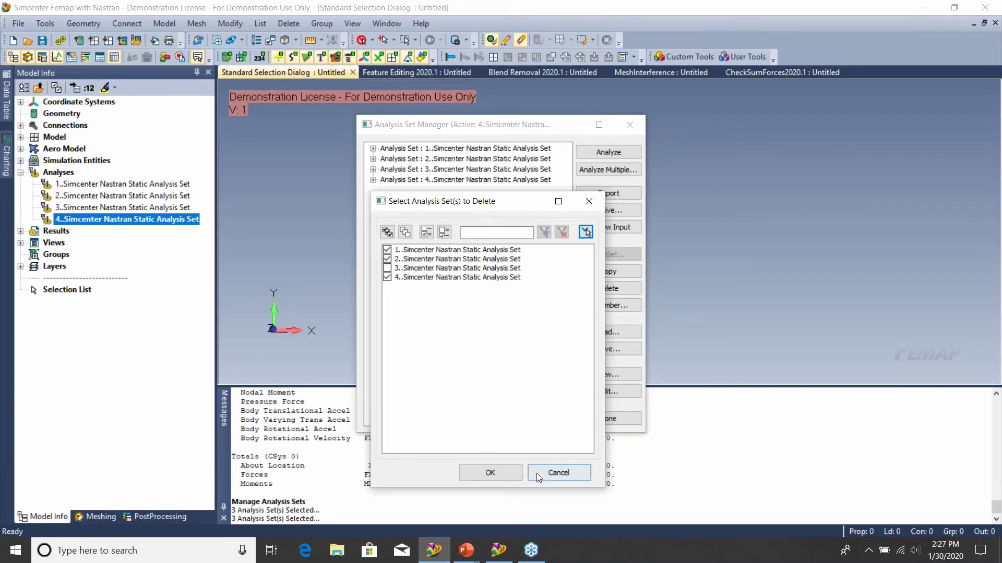
pyautogui.click(559, 472)
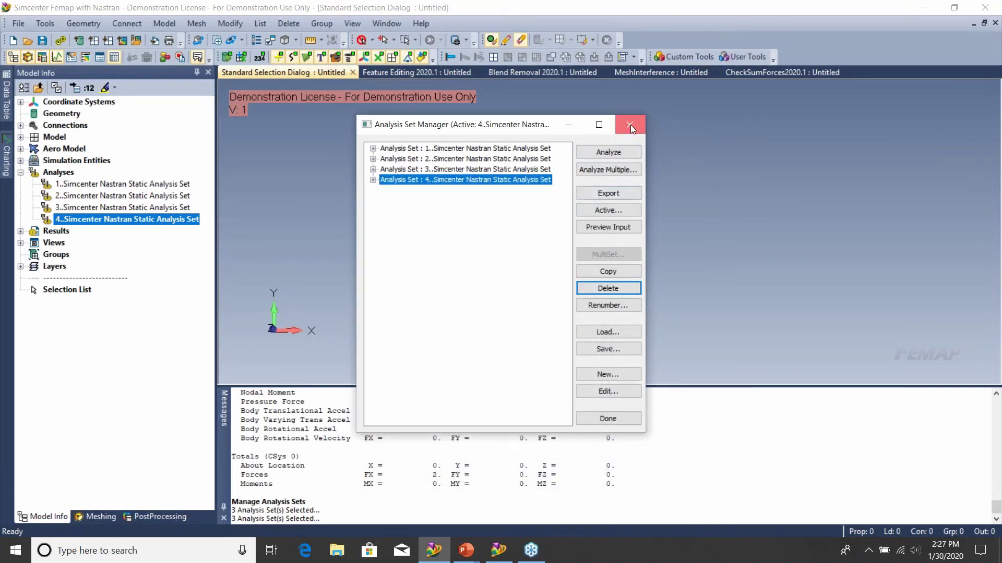
pyautogui.click(630, 124)
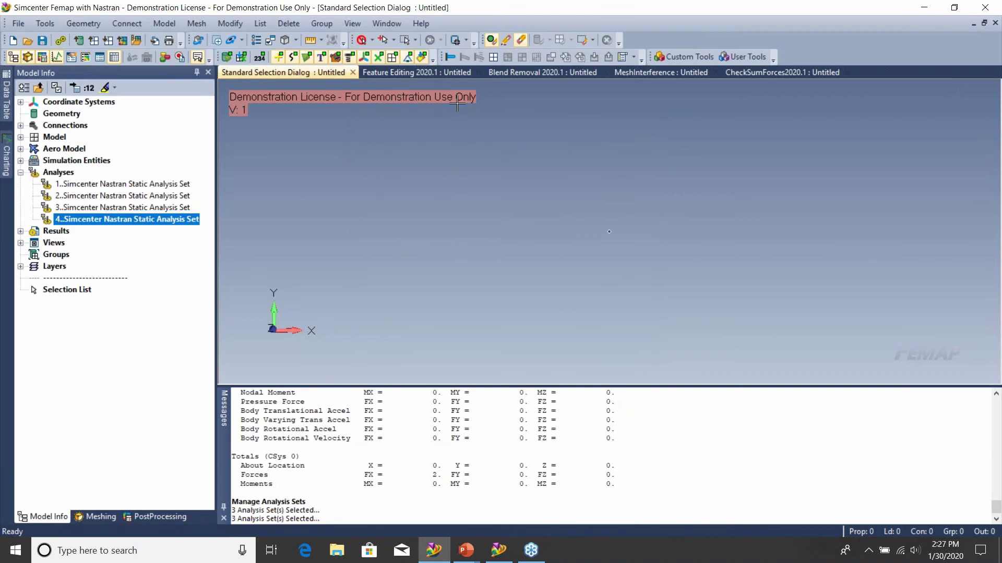
# Step: Switch to the Feature Editing 2020.1 model and set the surface translation mode to Auto Normal in Feature Editing
pyautogui.click(406, 72)
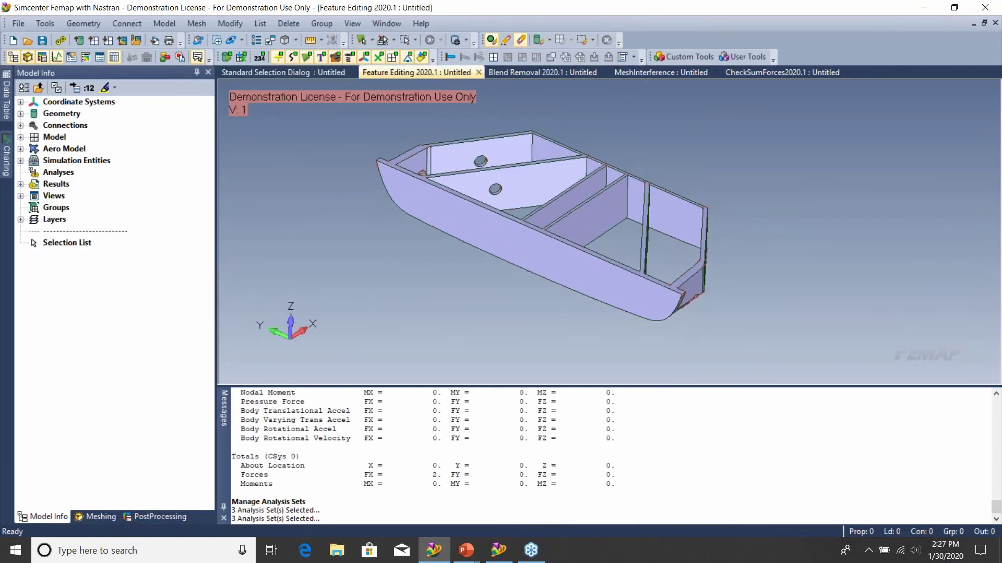
pyautogui.scroll(2, 475, 130)
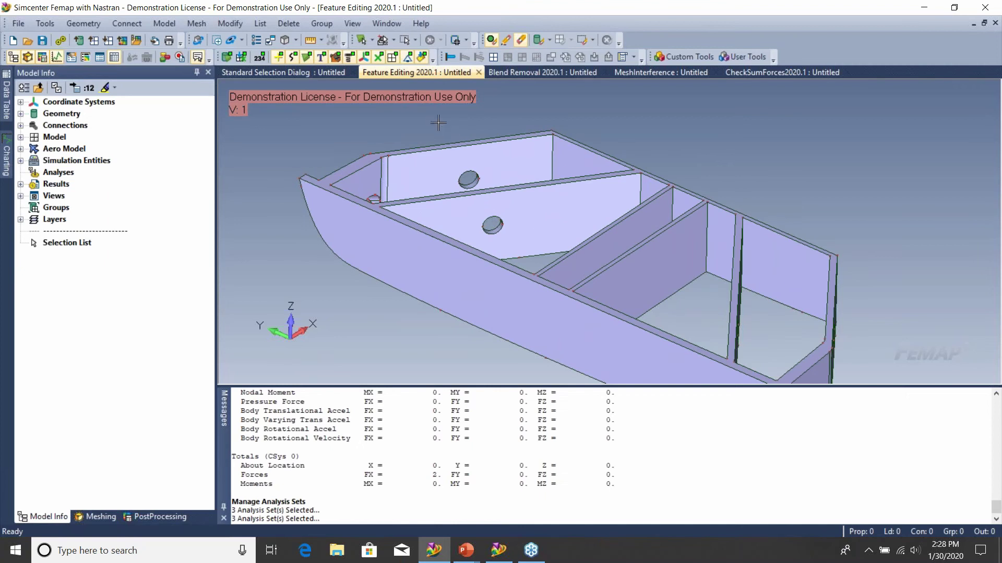
pyautogui.moveTo(433, 137); pyautogui.dragTo(397, 139, button='middle')
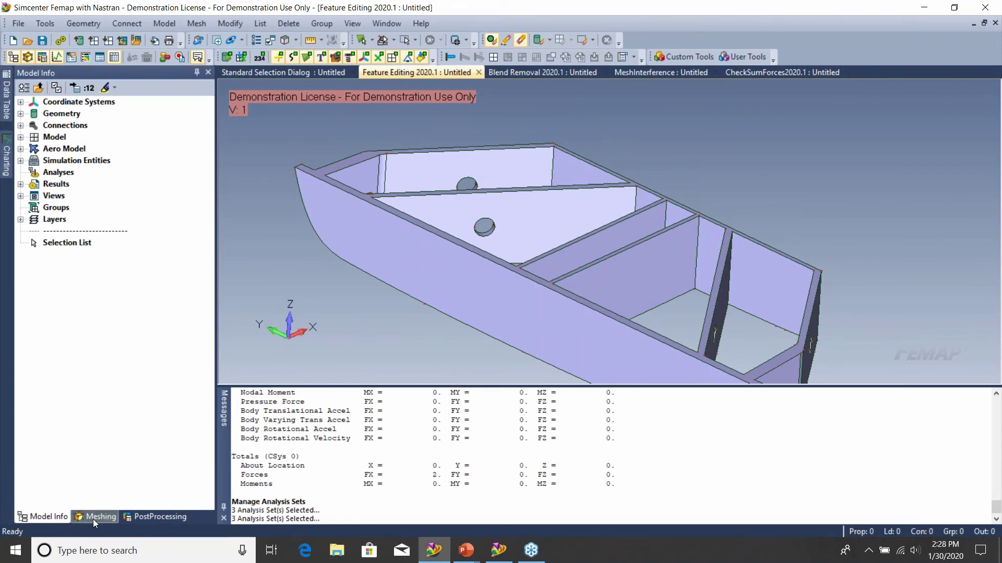
pyautogui.click(93, 518)
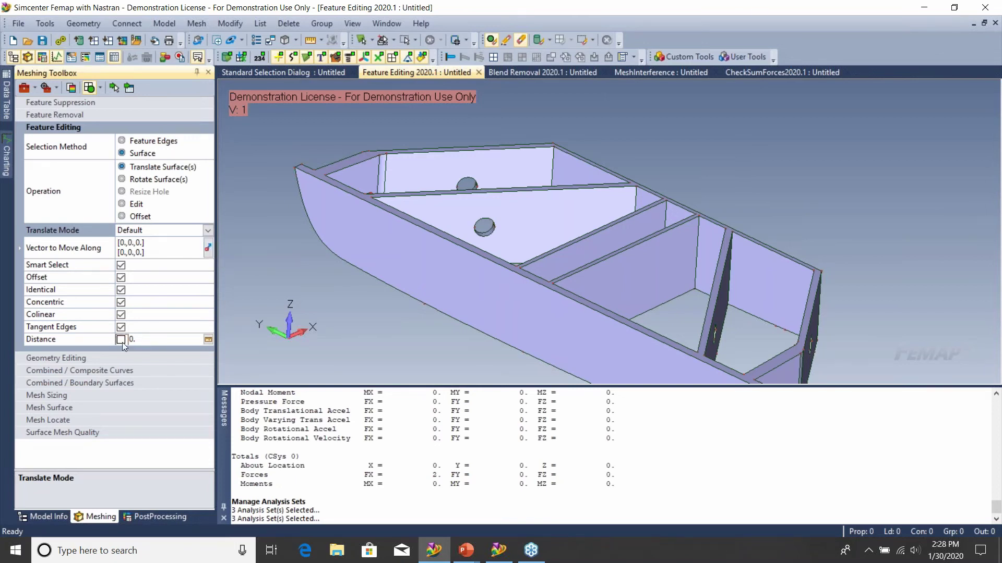
pyautogui.click(208, 230)
pyautogui.click(146, 252)
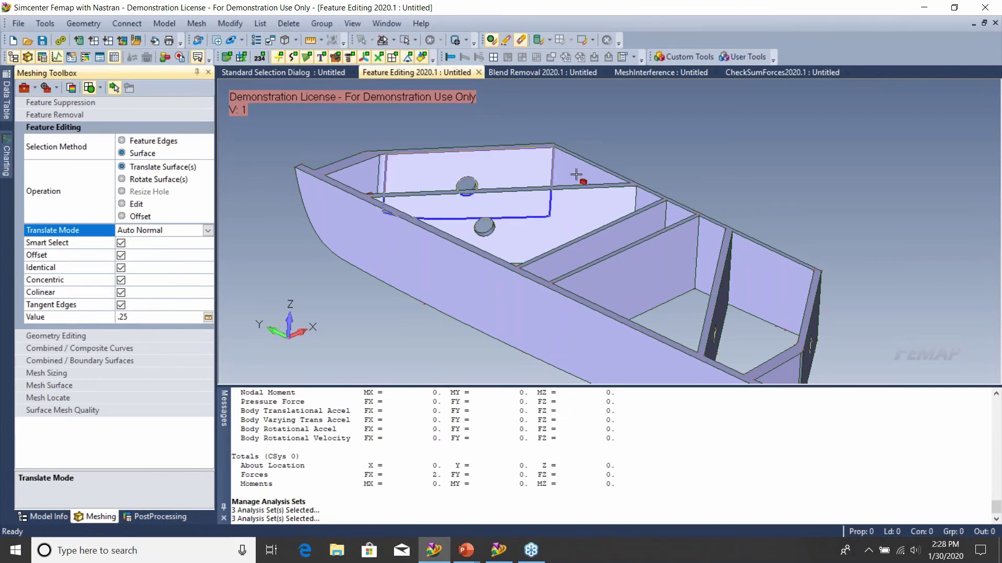
# Step: Try translating the holed rib's surface by .25 with Smart Select off, undoing the edit and re-enabling Smart Select
pyautogui.click(121, 243)
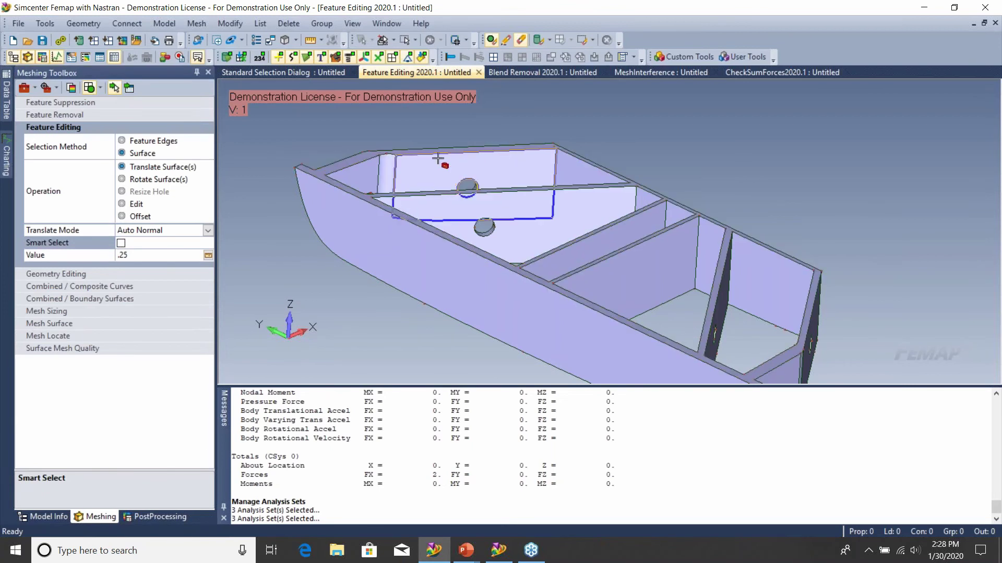
pyautogui.moveTo(444, 183); pyautogui.dragTo(409, 170, button='middle')
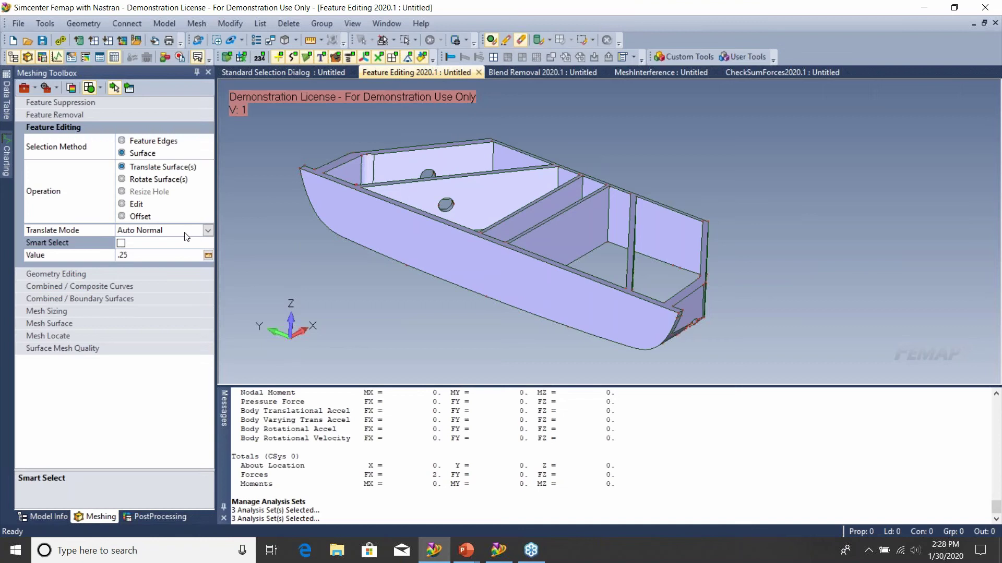
pyautogui.hotkey('ctrl', 'z')
pyautogui.click(151, 243)
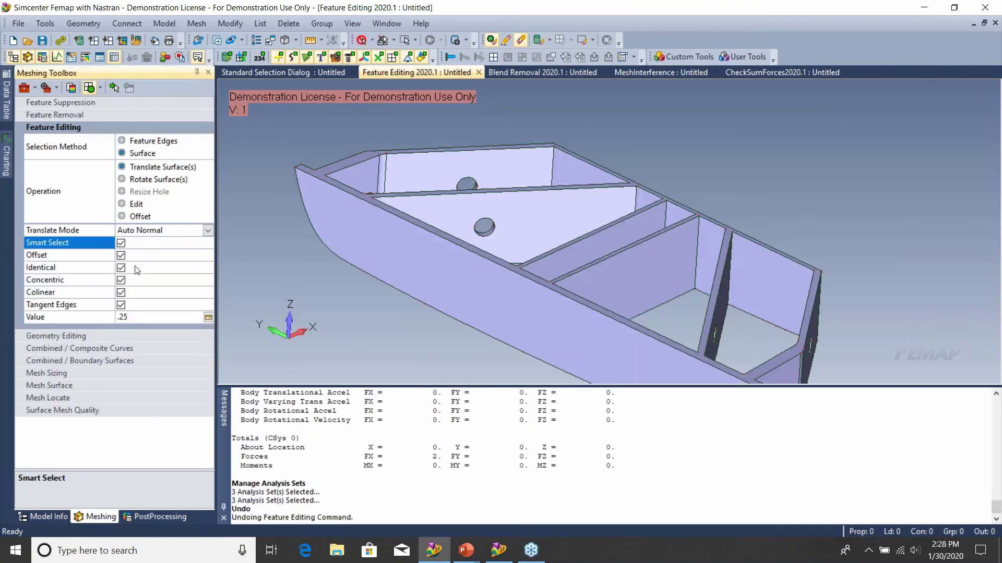
# Step: Try to translate the holed end rib's surface along its normal by .25 with Smart Select on, inspecting the blend at its end
pyautogui.click(114, 88)
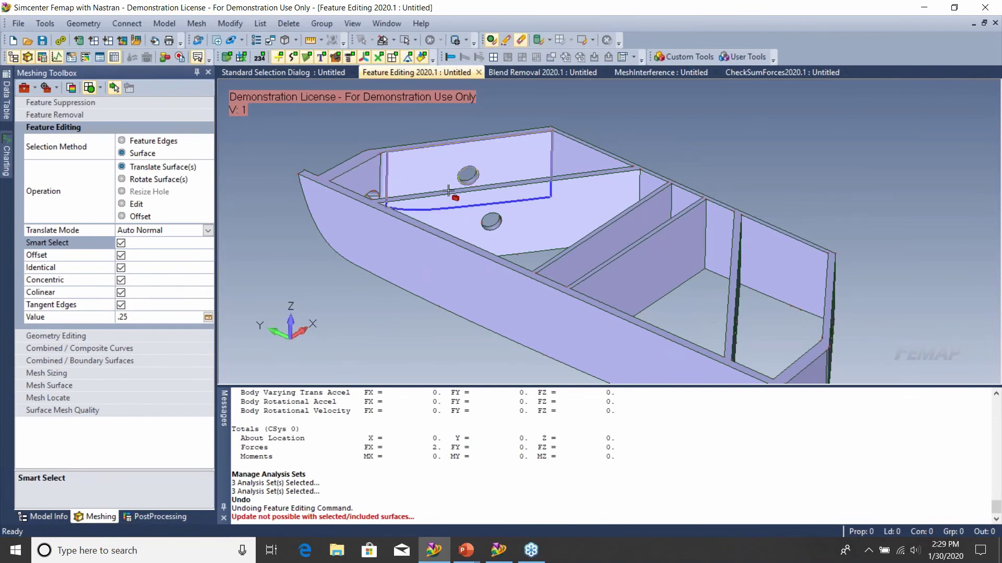
pyautogui.scroll(-4, 449, 191)
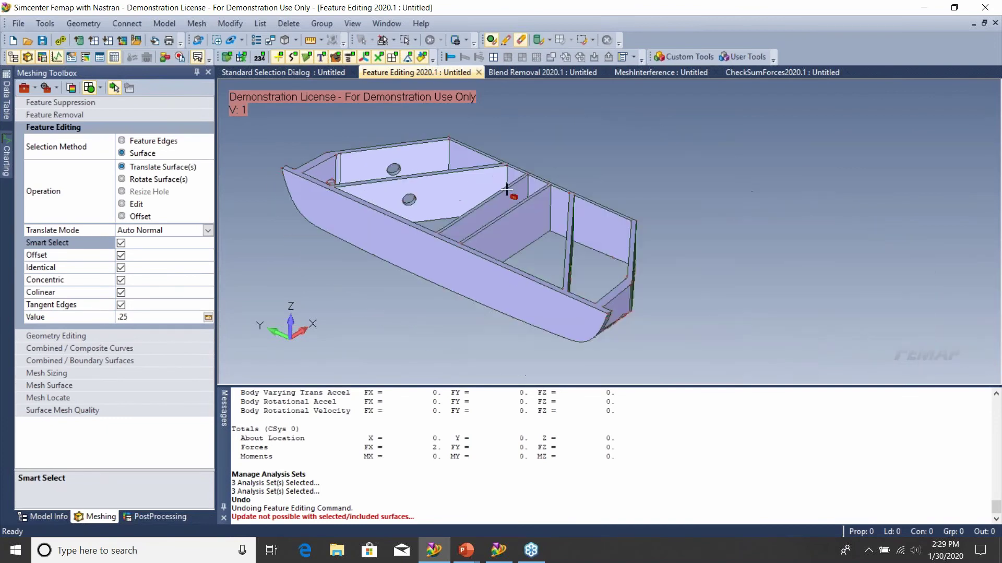
pyautogui.moveTo(506, 189); pyautogui.dragTo(689, 235, button='middle')
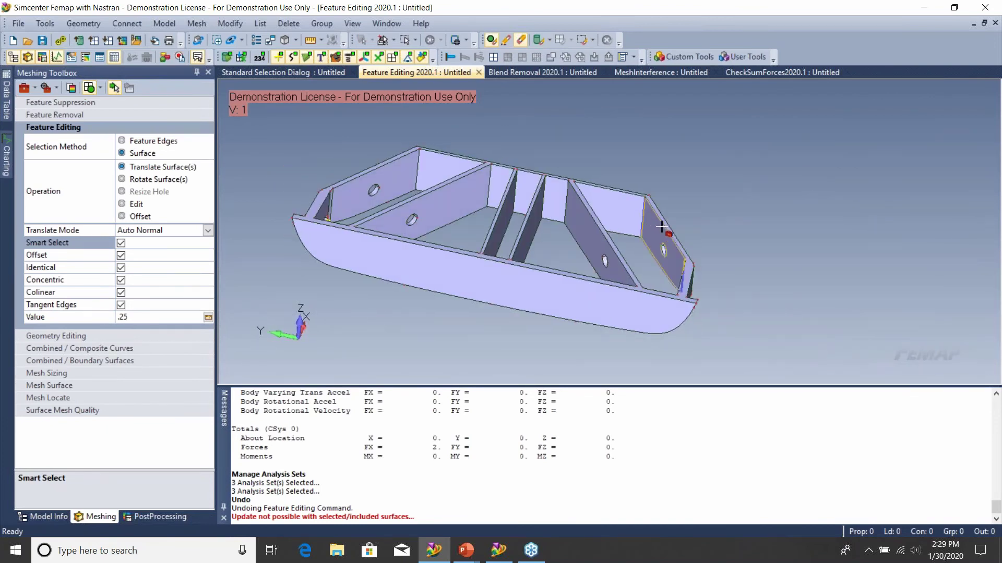
pyautogui.moveTo(656, 165); pyautogui.dragTo(678, 236, button='middle')
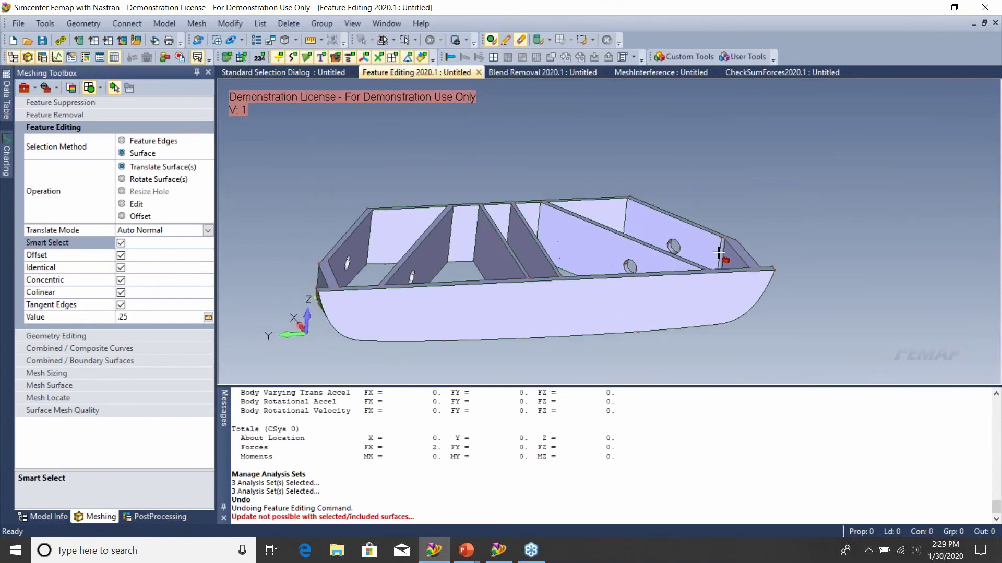
pyautogui.scroll(3, 678, 236)
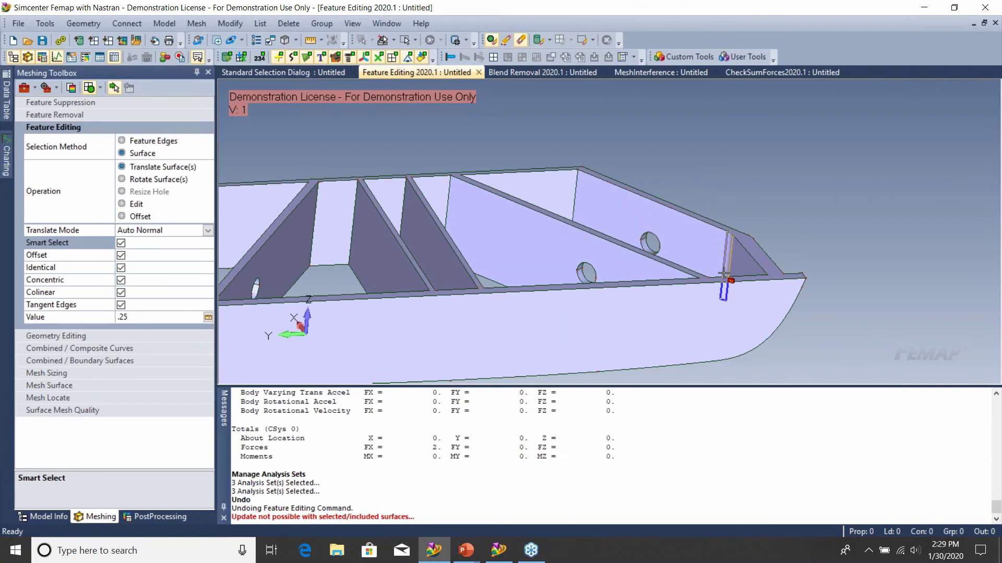
pyautogui.click(694, 241)
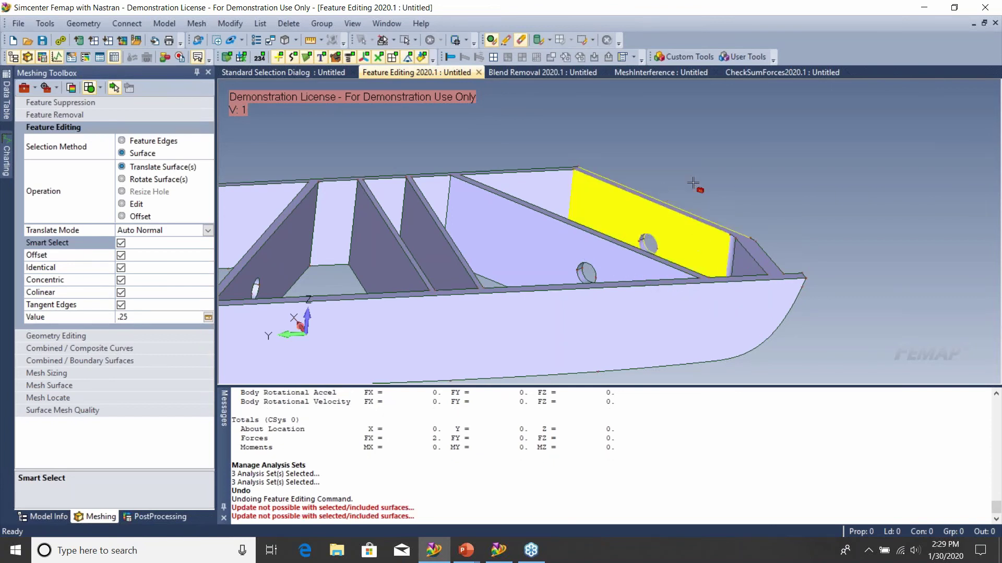
pyautogui.moveTo(720, 194); pyautogui.dragTo(697, 230, button='middle')
pyautogui.scroll(6, 725, 263)
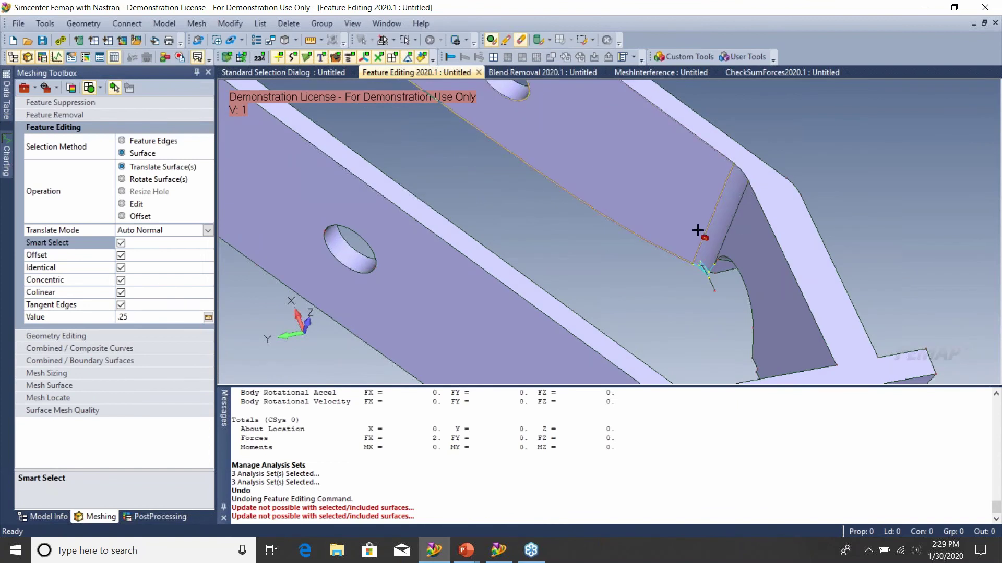
pyautogui.scroll(-6, 711, 263)
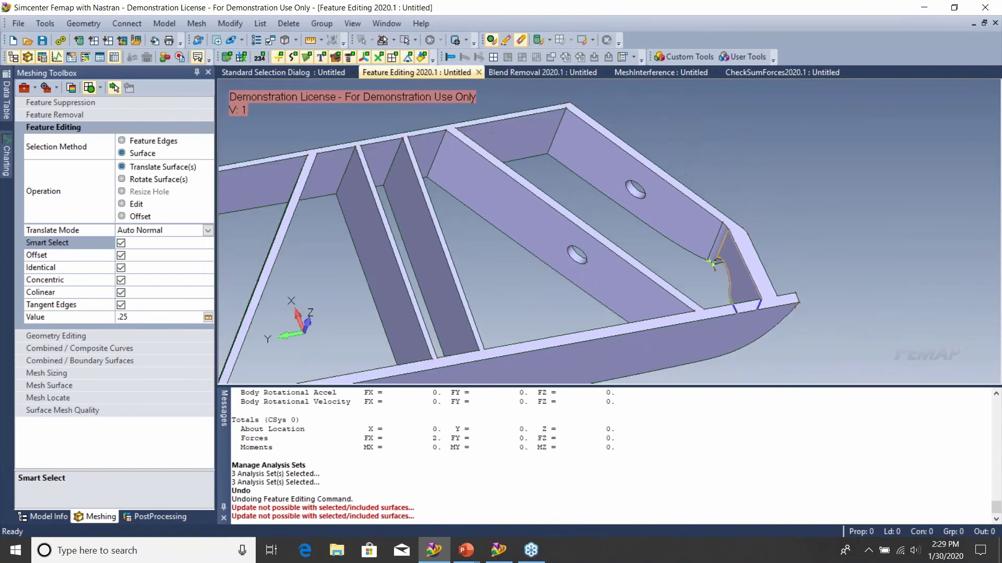
pyautogui.scroll(-3, 711, 263)
pyautogui.moveTo(712, 262); pyautogui.dragTo(500, 85, button='middle')
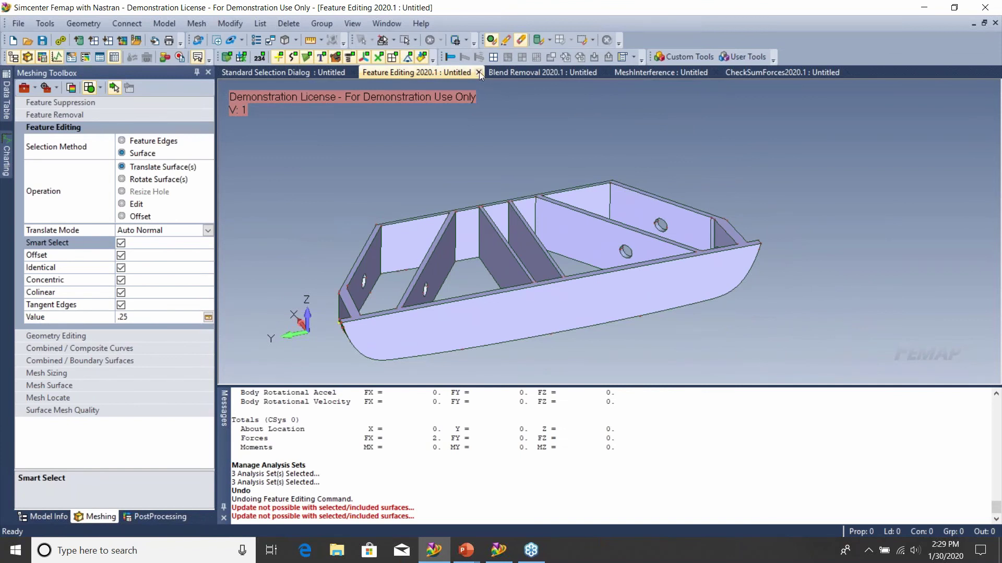
# Step: Switch to the Blend Removal 2020.1 model
pyautogui.click(506, 73)
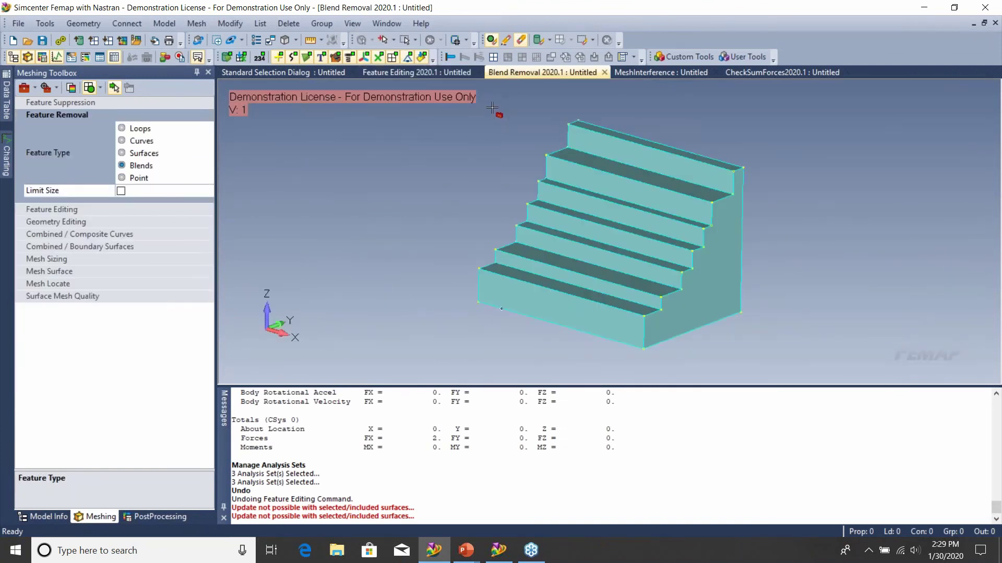
# Step: Undo the last blend removal and try starting a blend removal in the Femap 2019.1 session's Blend Removal model
pyautogui.hotkey('ctrl', 'z')
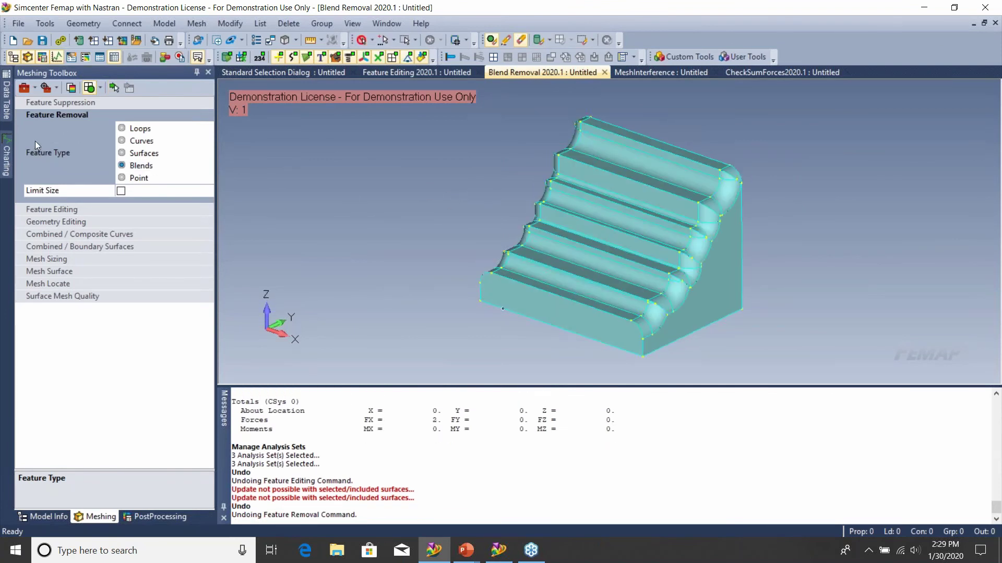
pyautogui.hotkey('alt', 'Tab')
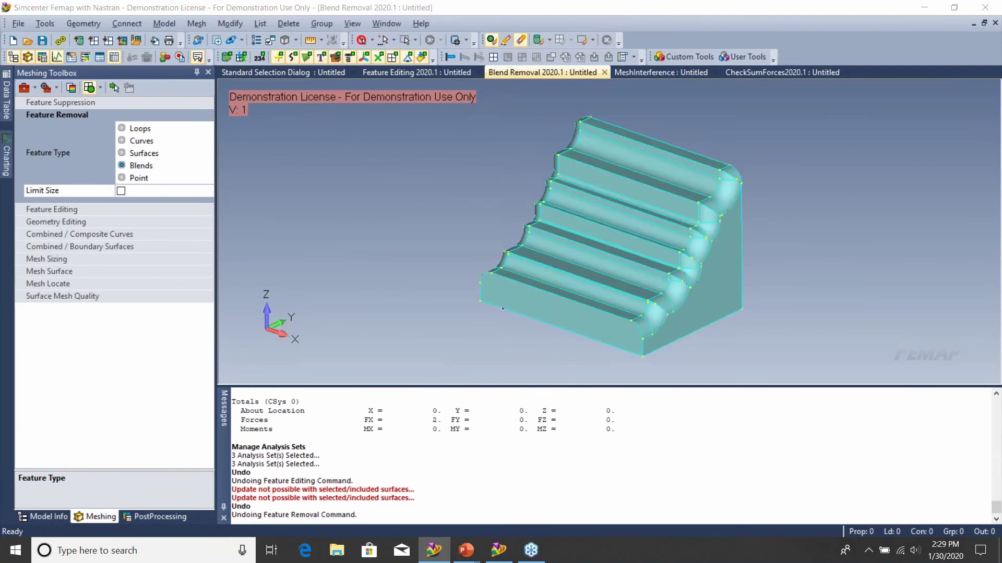
pyautogui.click(683, 340)
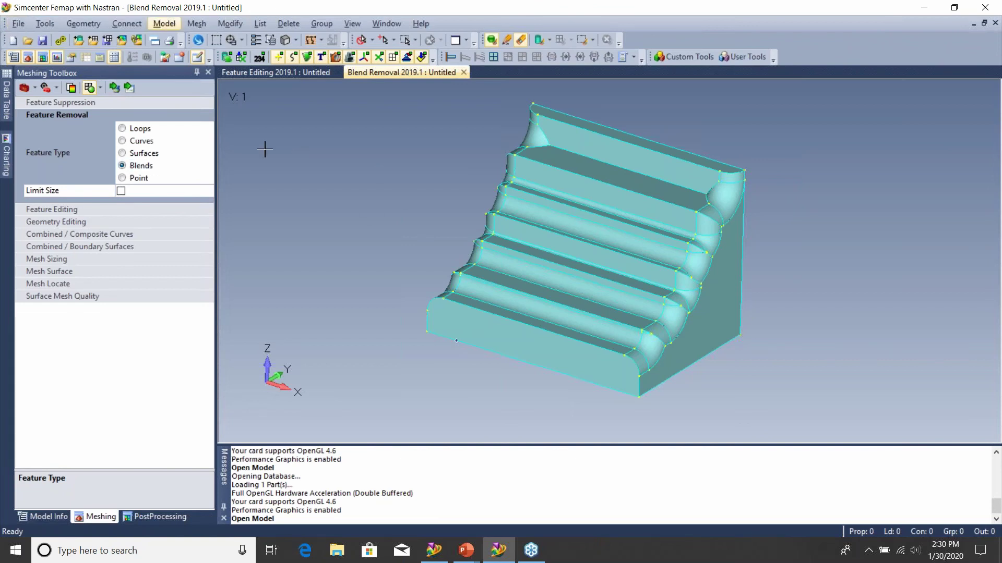
pyautogui.click(114, 87)
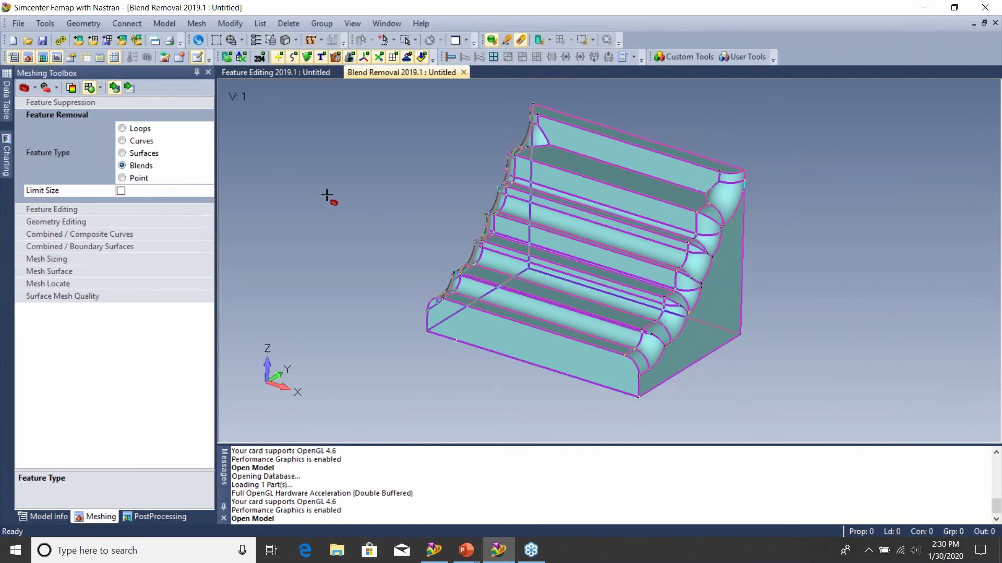
pyautogui.press('Escape')
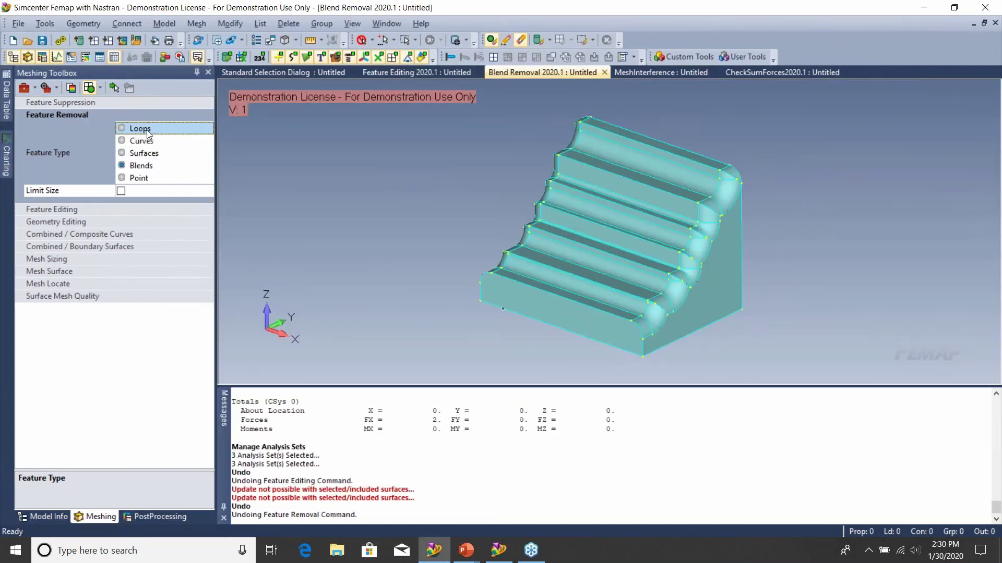
# Step: Remove all blends from the stepped solid in the Blend Removal 2020.1 model
pyautogui.click(114, 88)
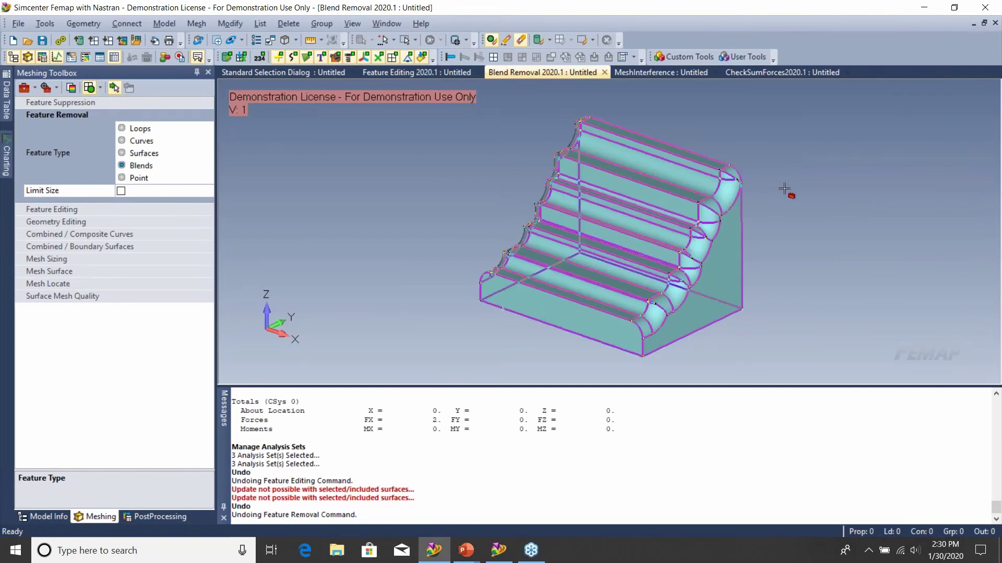
pyautogui.click(720, 195)
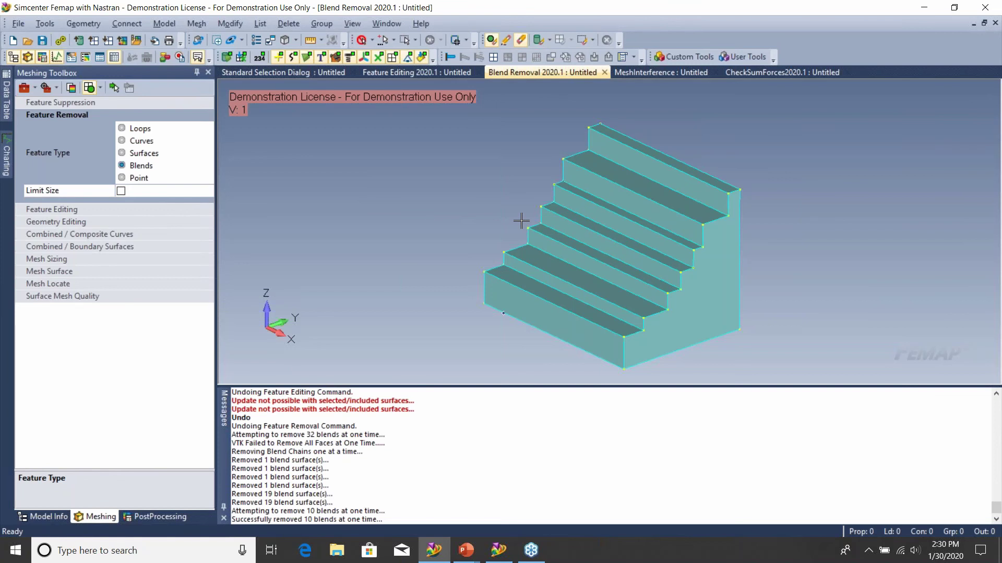
# Step: Switch to the MeshInterference model and run a Mesh Interference check on all of its elements
pyautogui.click(652, 73)
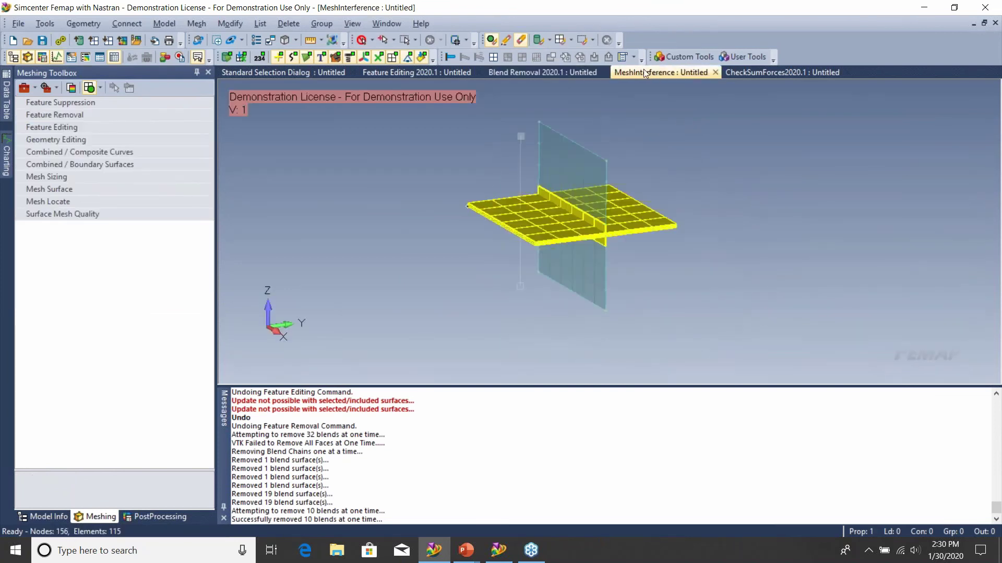
pyautogui.moveTo(463, 112); pyautogui.dragTo(608, 120, button='middle')
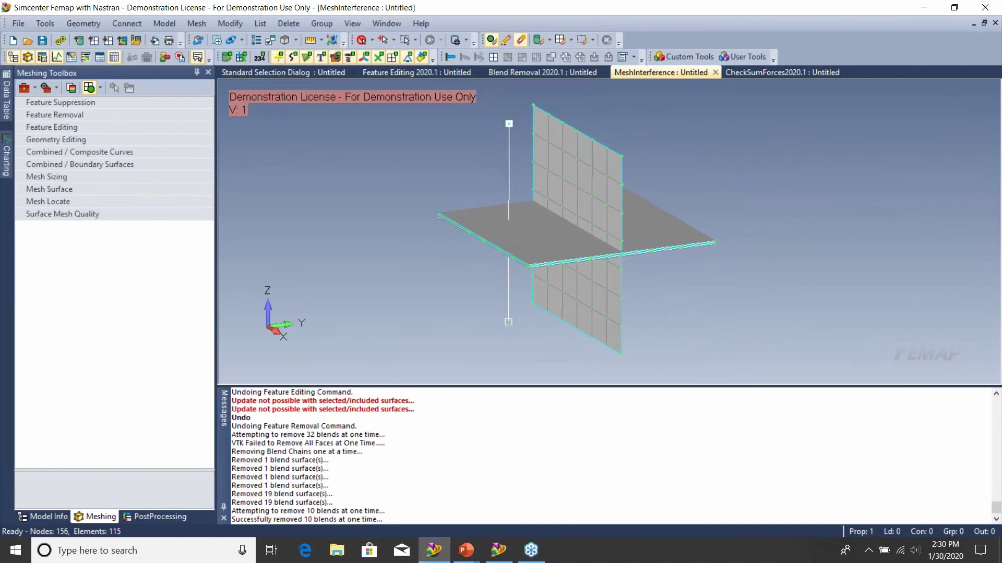
pyautogui.click(51, 23)
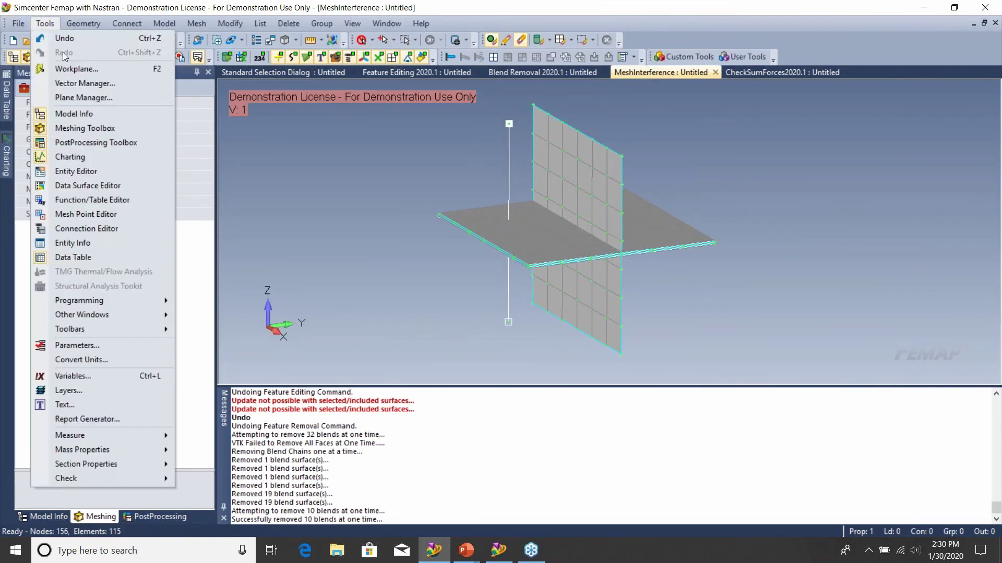
pyautogui.moveTo(75, 481)
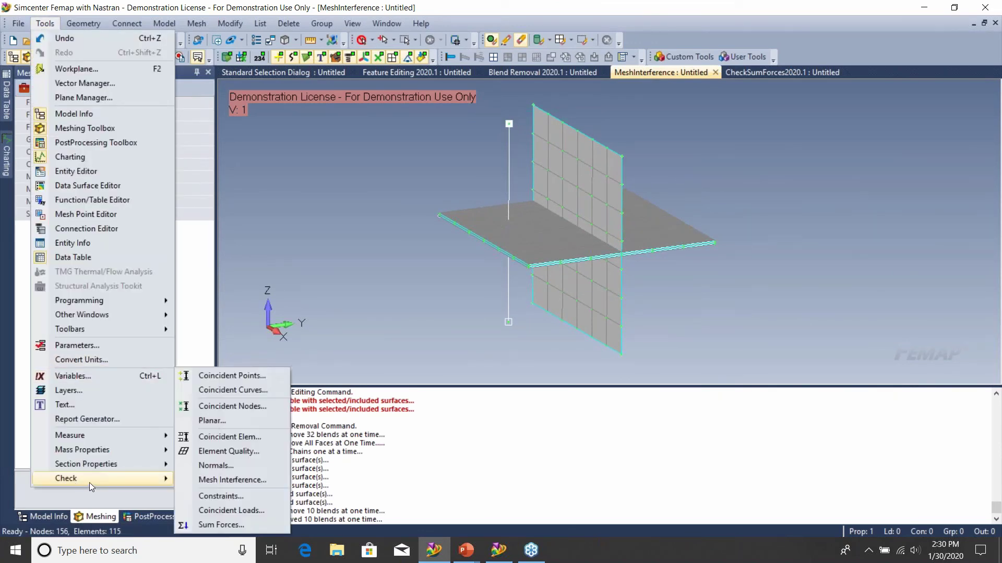
pyautogui.click(235, 480)
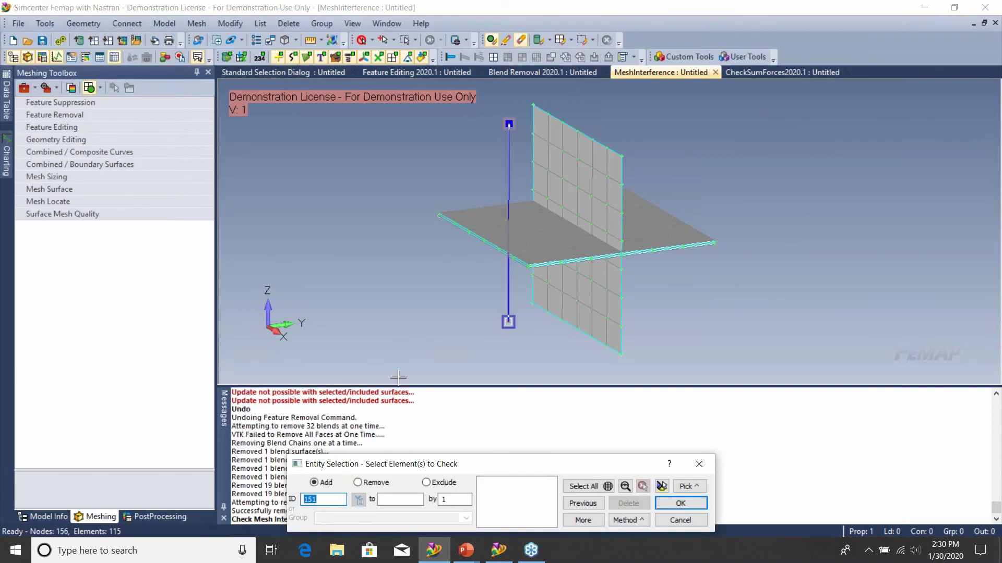
pyautogui.moveTo(398, 373); pyautogui.dragTo(744, 101)
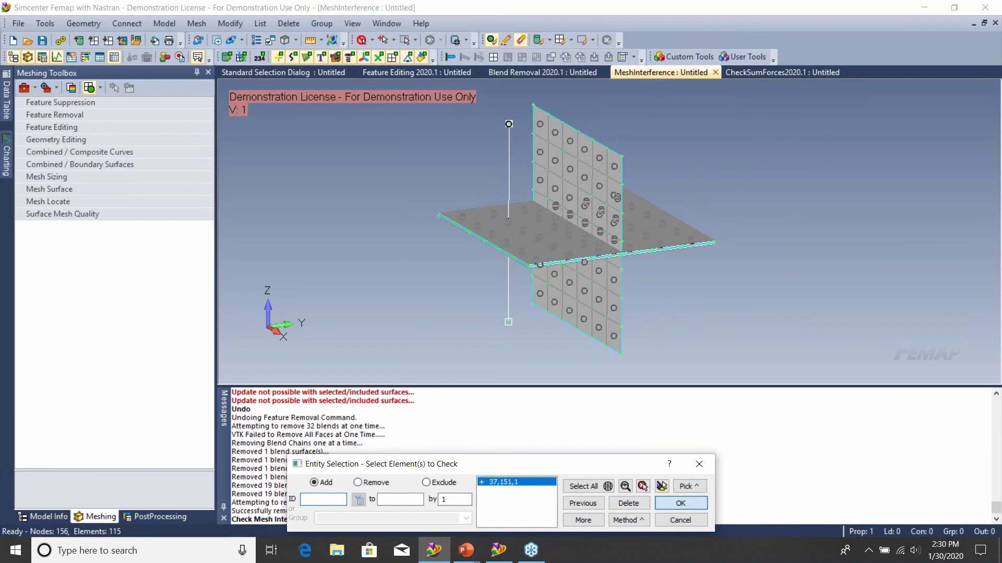
pyautogui.click(681, 503)
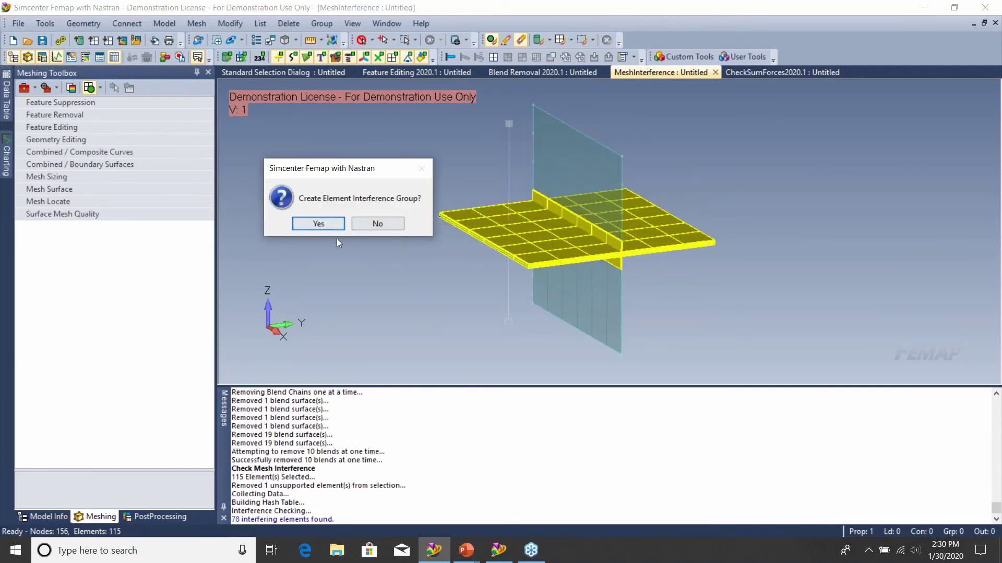
# Step: Decline creating an element interference group and switch to the CheckSumForces2020.1 model
pyautogui.moveTo(339, 172); pyautogui.dragTo(291, 152)
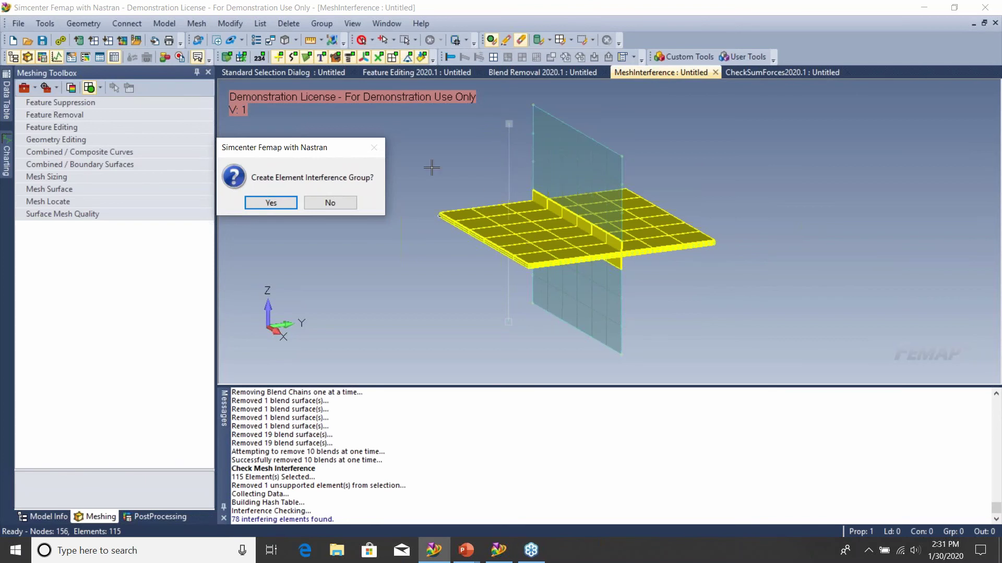
pyautogui.moveTo(323, 148); pyautogui.dragTo(340, 133)
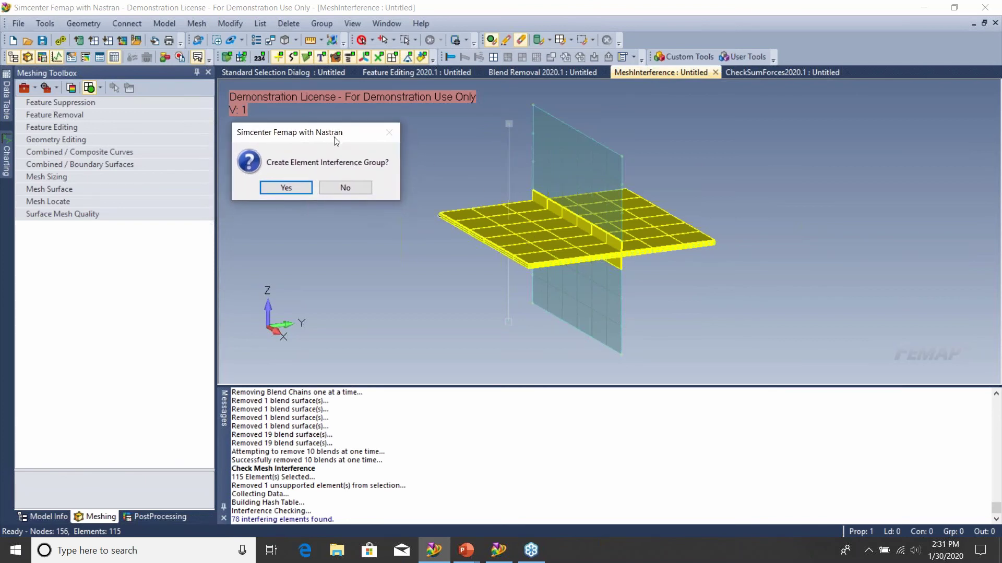
pyautogui.click(345, 187)
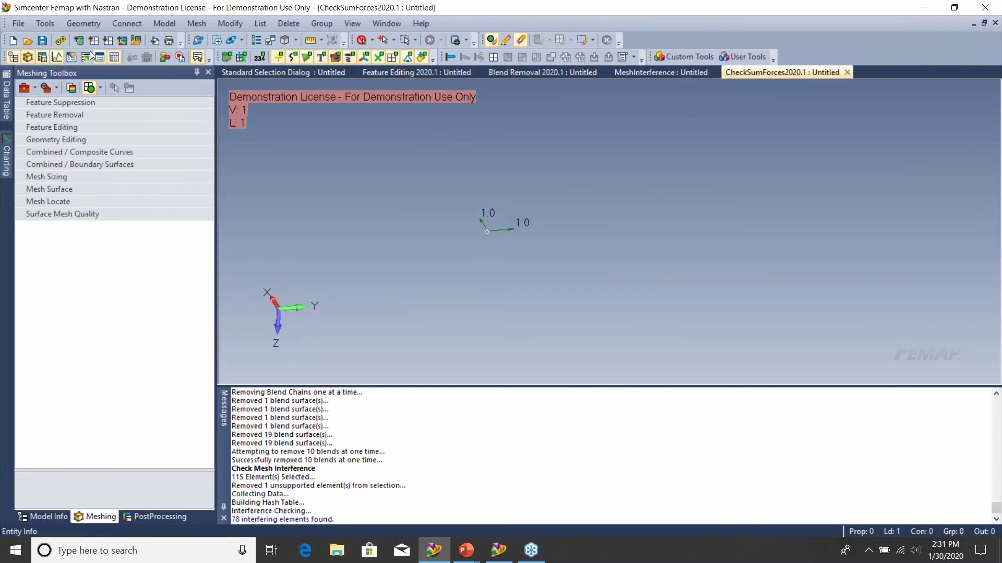
# Step: Examine the single, all and selected load set options of the Sum Forces check about the global origin, leaving without running it
pyautogui.click(45, 24)
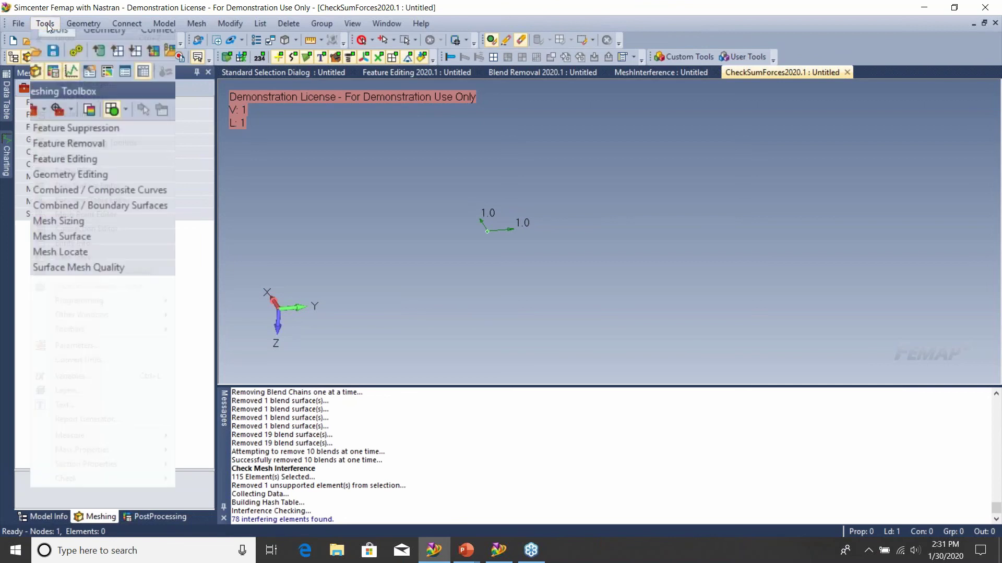
pyautogui.moveTo(131, 478)
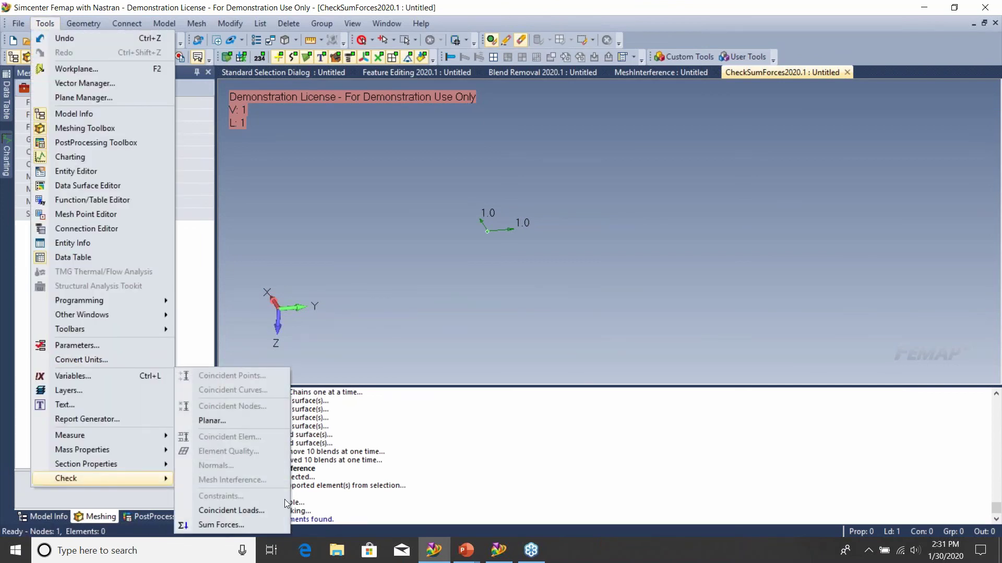
pyautogui.click(269, 524)
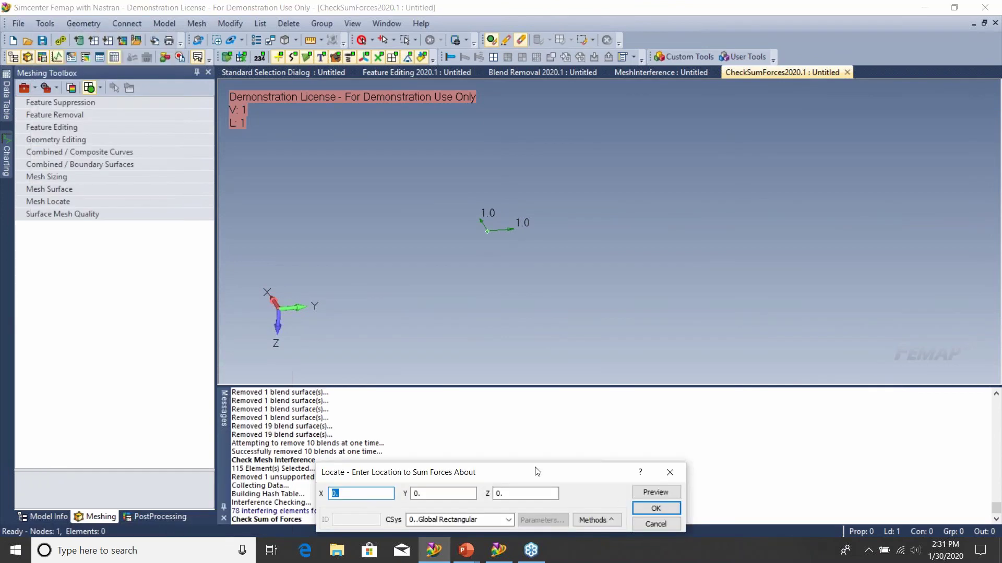
pyautogui.click(655, 508)
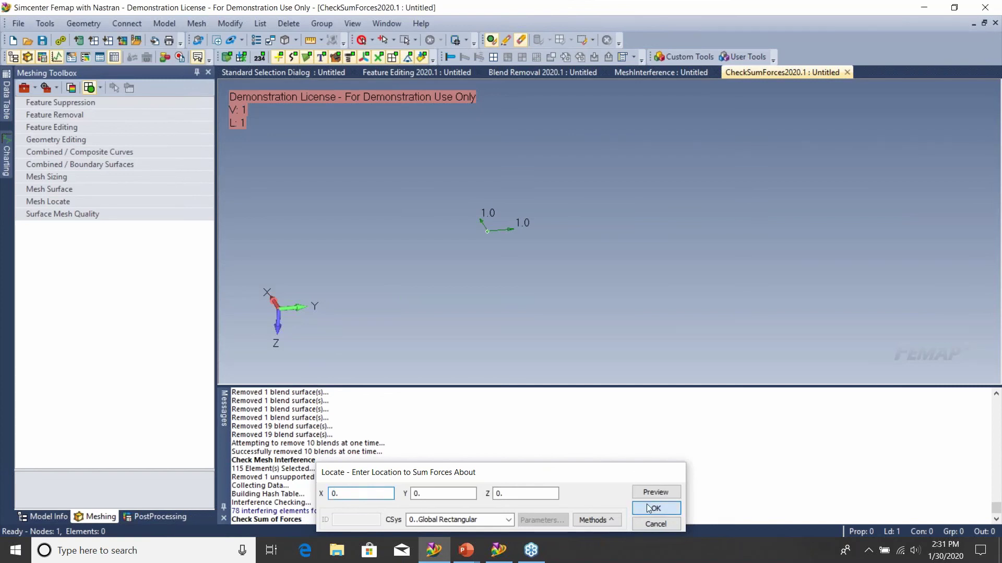
pyautogui.moveTo(493, 283); pyautogui.dragTo(336, 227)
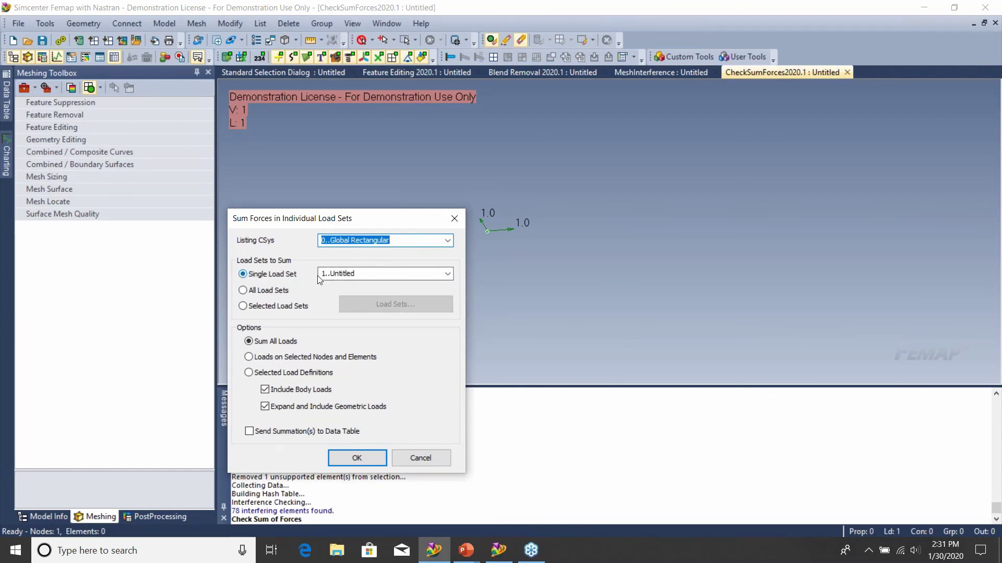
pyautogui.click(263, 289)
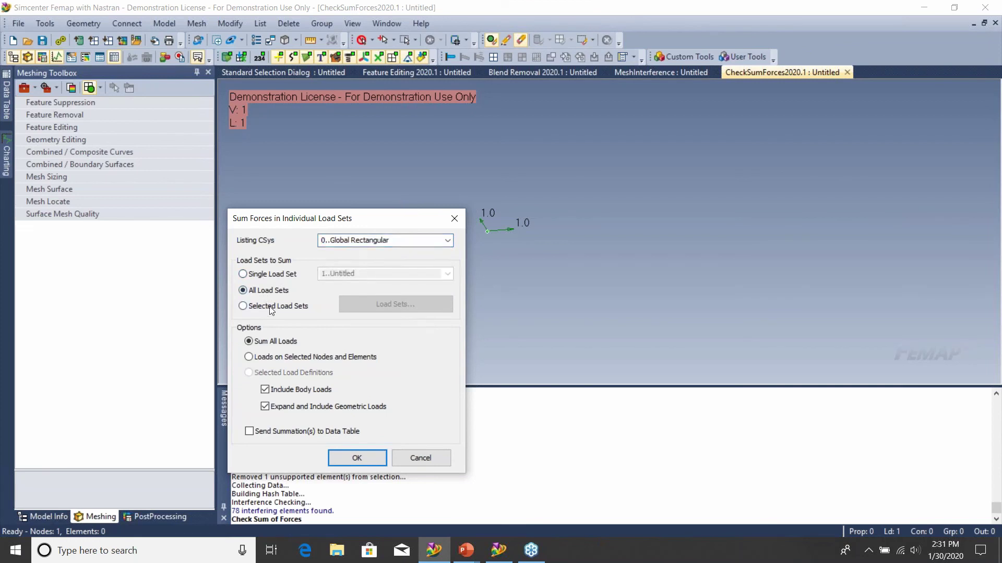
pyautogui.click(272, 308)
pyautogui.click(265, 275)
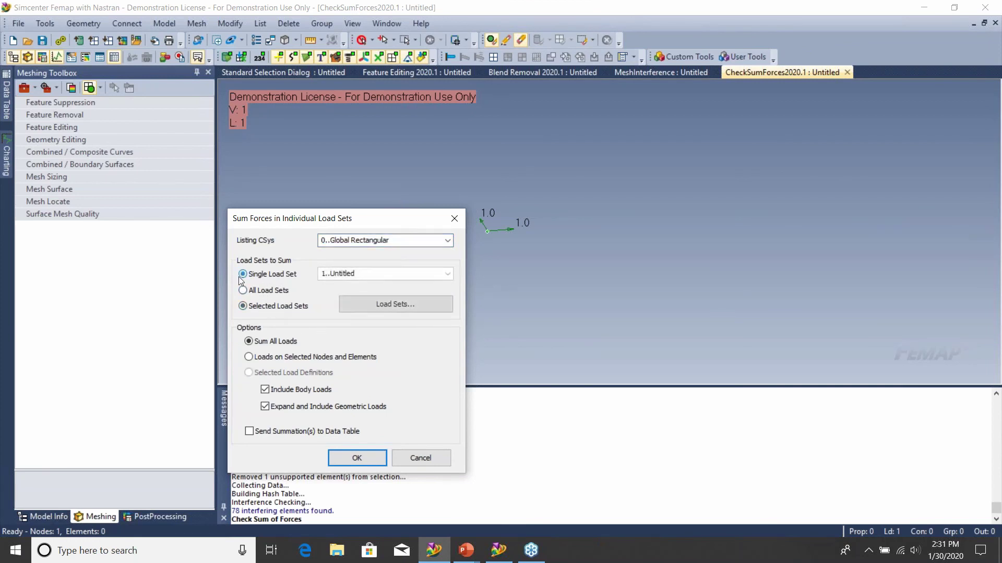
pyautogui.click(427, 458)
# Step: Expand both load sets in the model tree to examine their load definitions
pyautogui.click(44, 515)
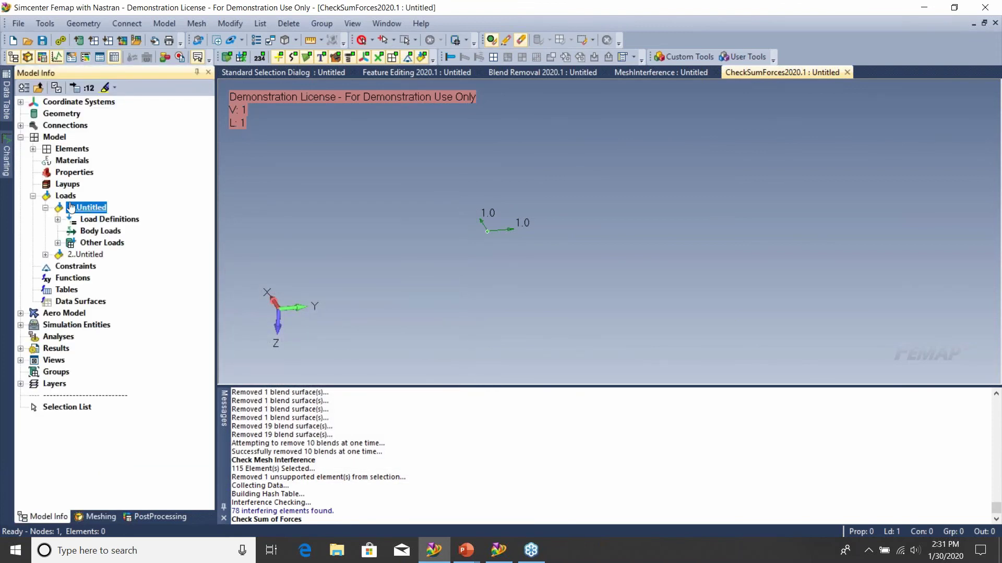
pyautogui.click(45, 209)
pyautogui.click(46, 208)
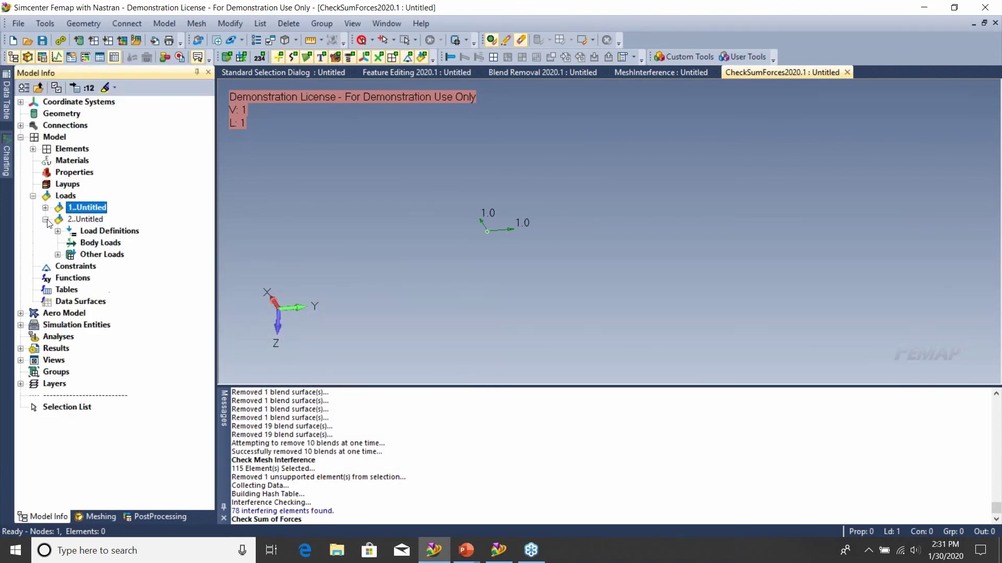
pyautogui.click(45, 254)
pyautogui.click(58, 219)
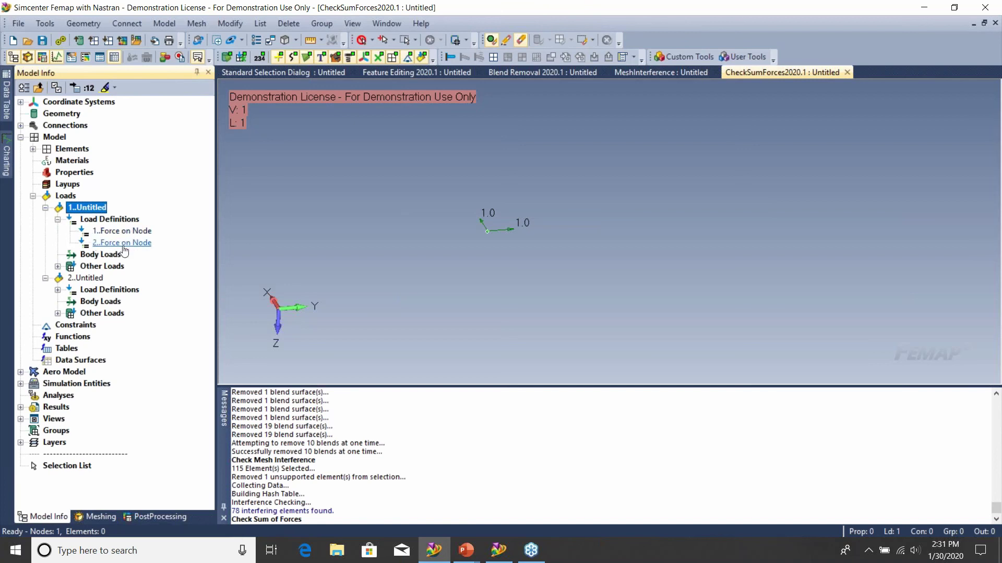
pyautogui.click(57, 290)
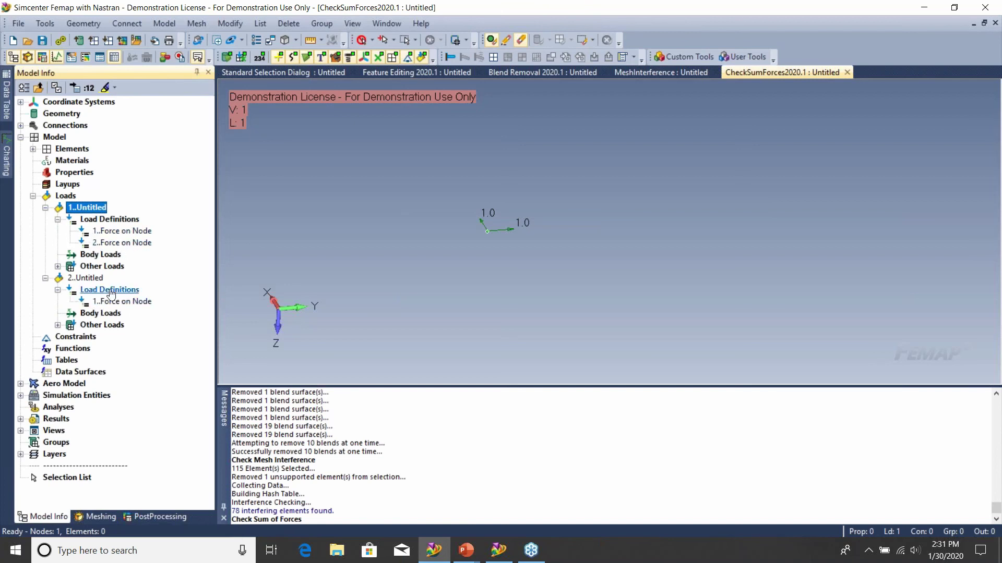
# Step: Run the Sum Forces check about location 0, 0, 0 in Global Rectangular for all load sets, summing all loads
pyautogui.click(51, 25)
pyautogui.moveTo(101, 477)
pyautogui.click(218, 524)
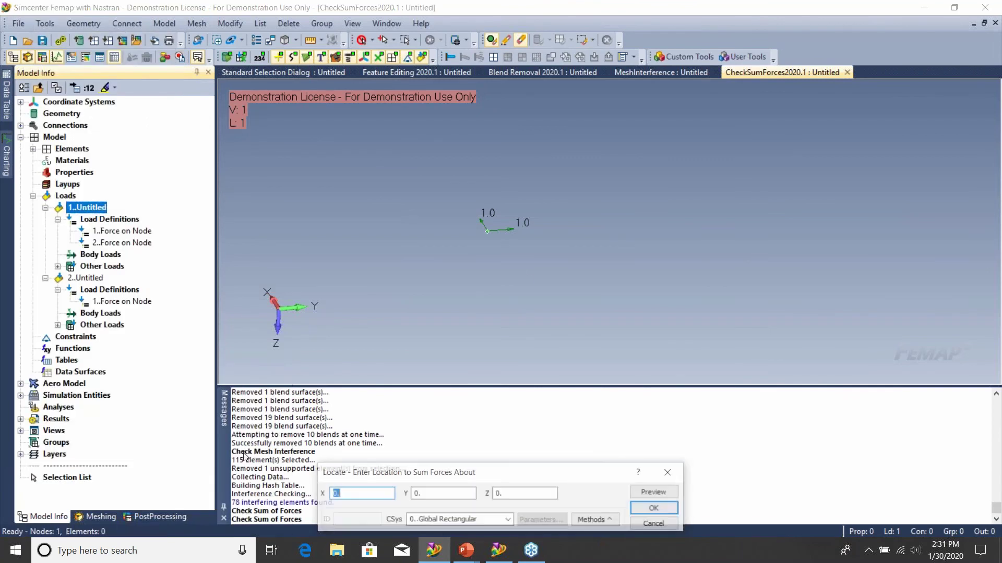
pyautogui.click(645, 514)
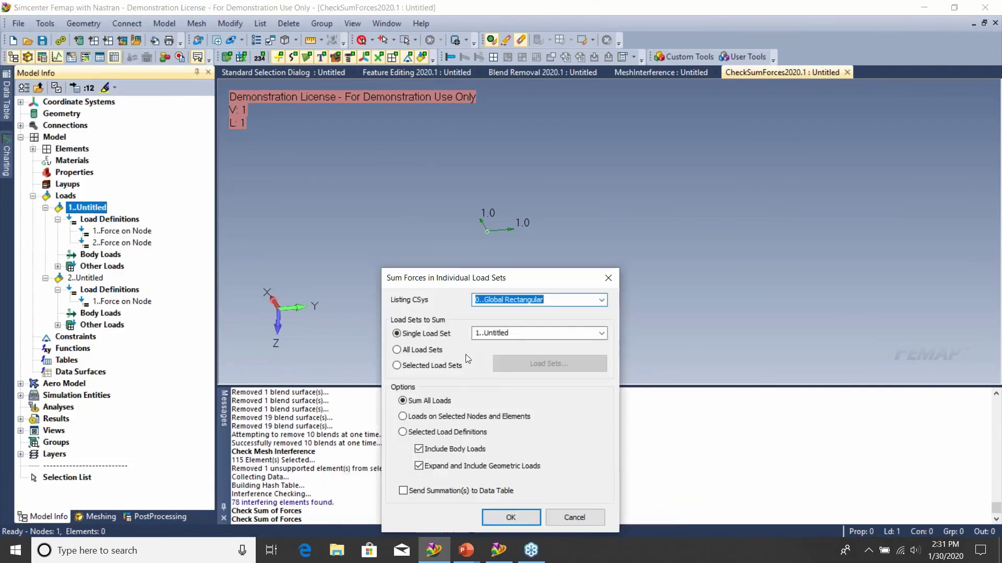
pyautogui.click(423, 351)
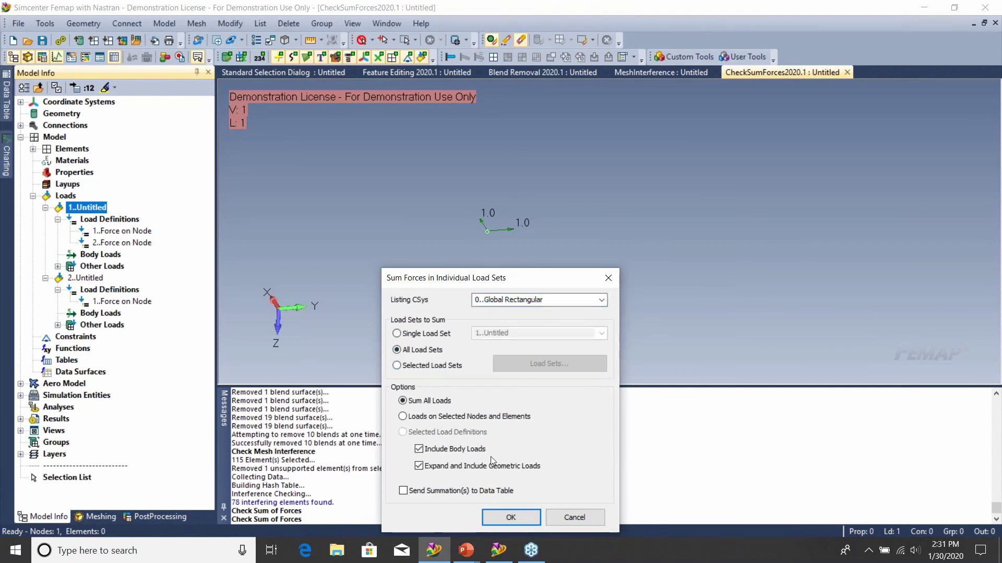
pyautogui.click(454, 491)
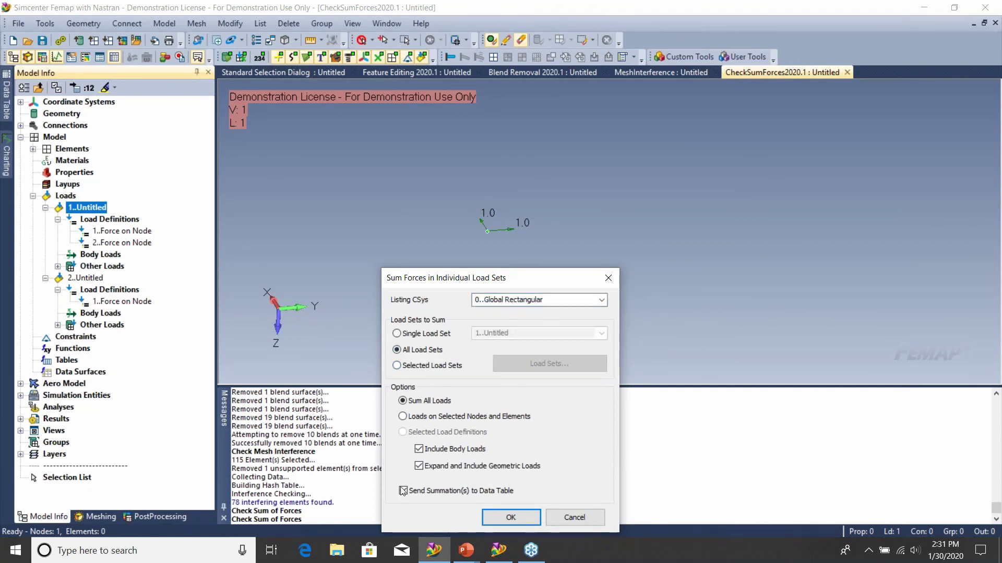
pyautogui.click(512, 518)
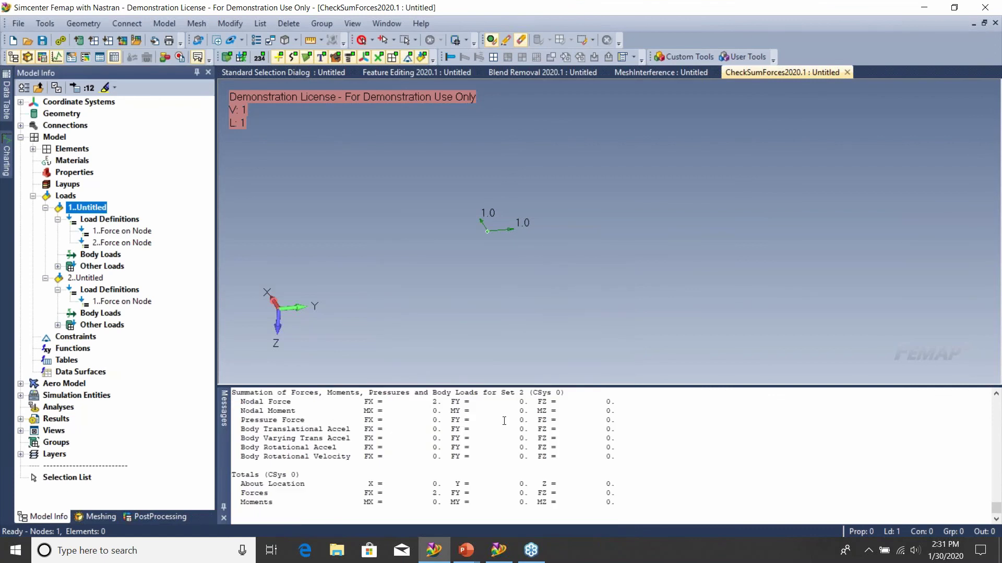
# Step: Enlarge the message listing to compare the force summations of both load sets, and activate load set 2
pyautogui.moveTo(491, 382); pyautogui.dragTo(481, 288)
pyautogui.scroll(5, 473, 381)
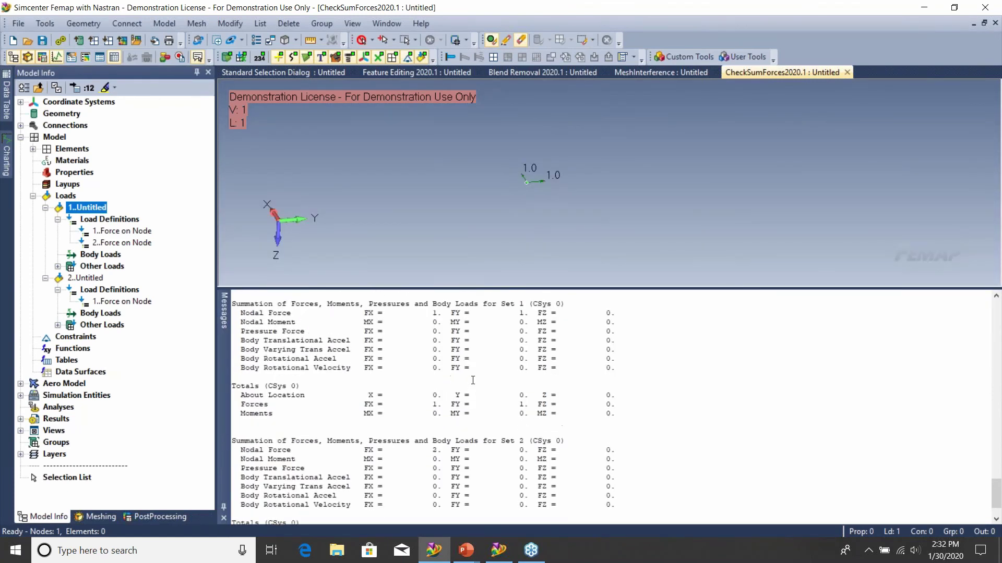
pyautogui.scroll(-1, 473, 381)
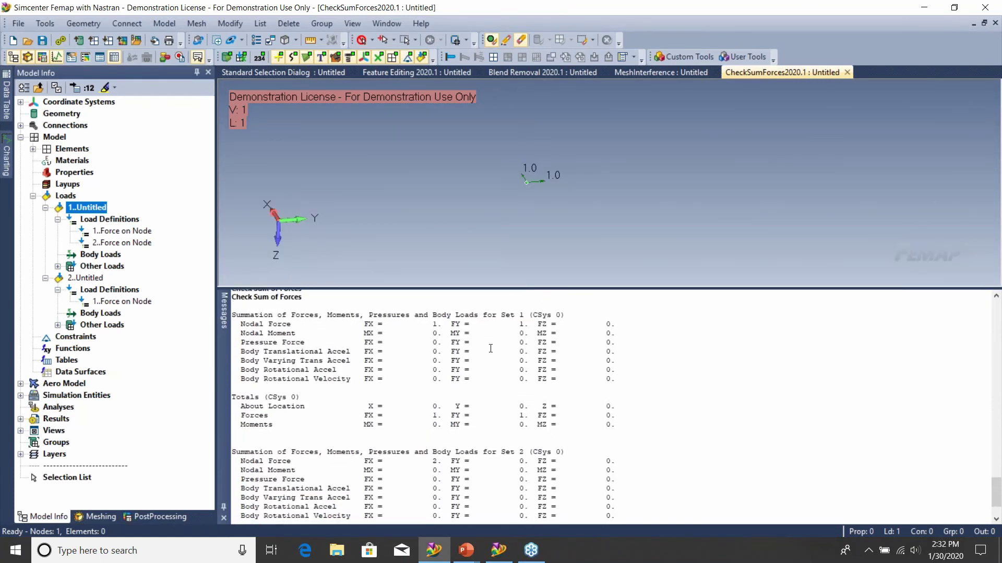
pyautogui.scroll(-2, 491, 348)
pyautogui.scroll(2, 490, 351)
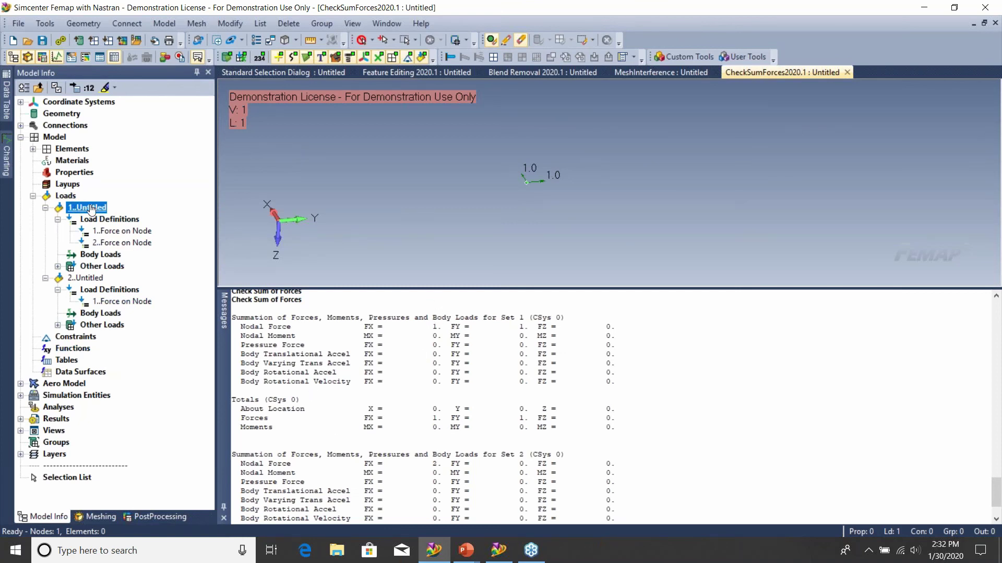
pyautogui.doubleClick(86, 277)
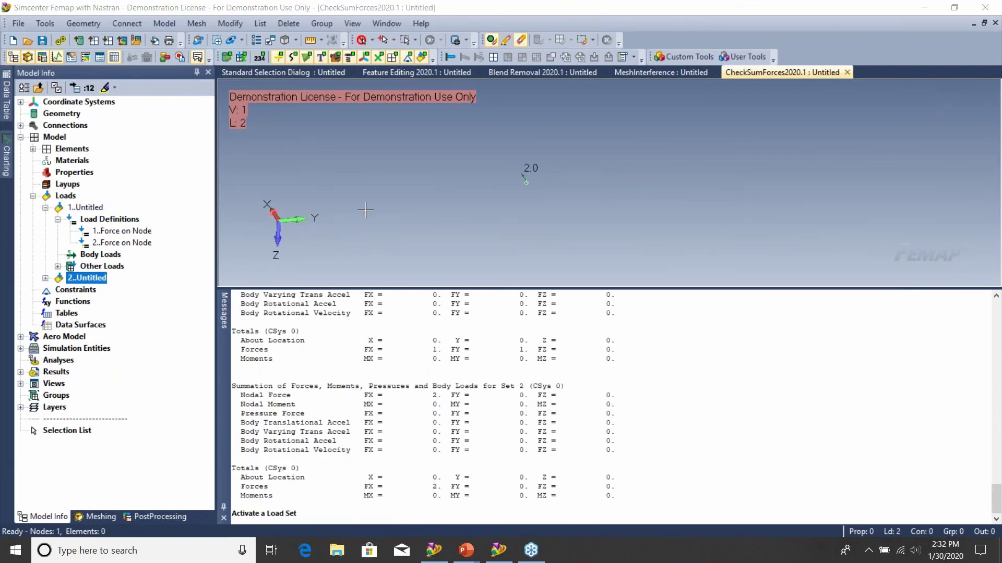
# Step: Switch to the PowerPoint slide show and advance to the Questions slide
pyautogui.hotkey('alt', 'Tab')
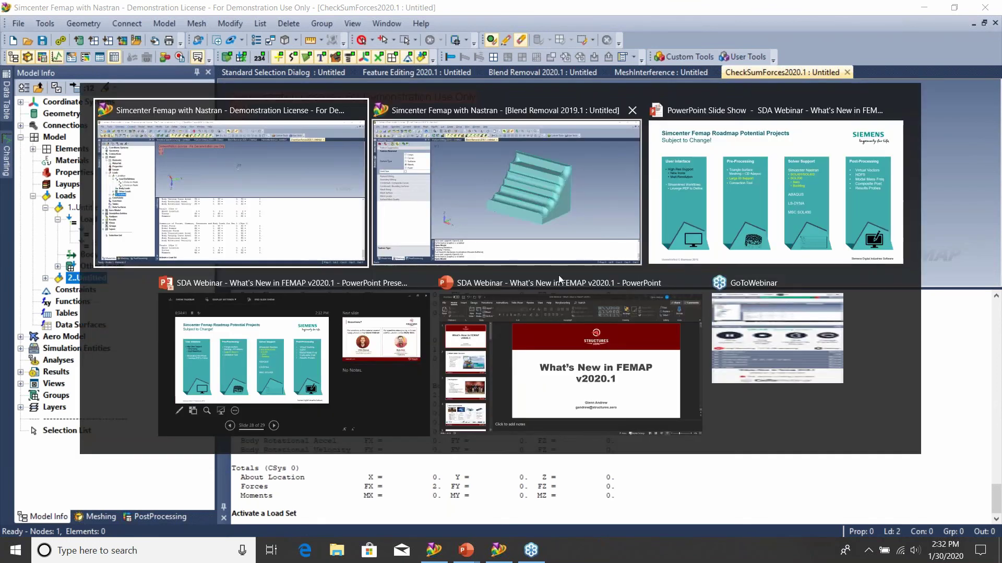
pyautogui.click(514, 357)
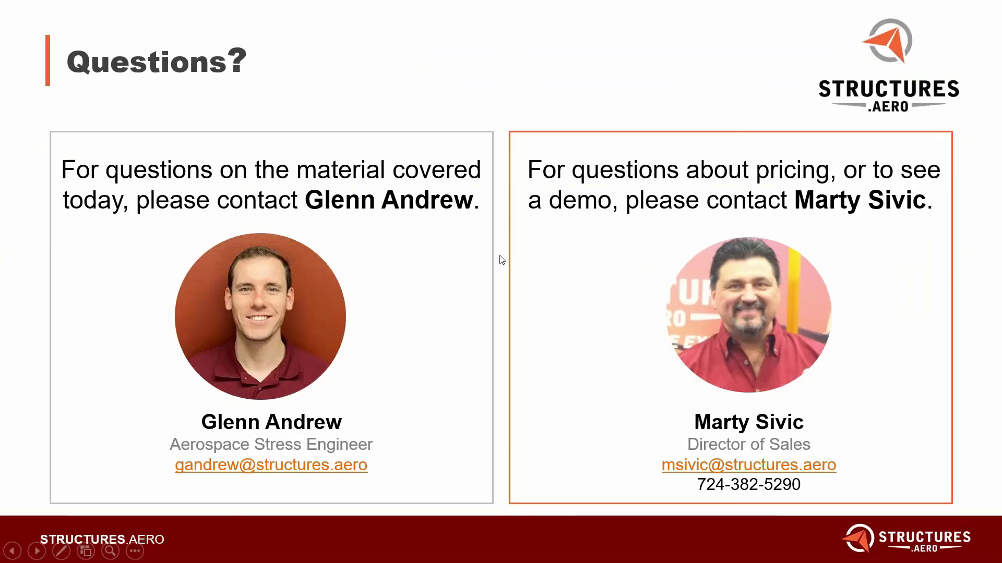